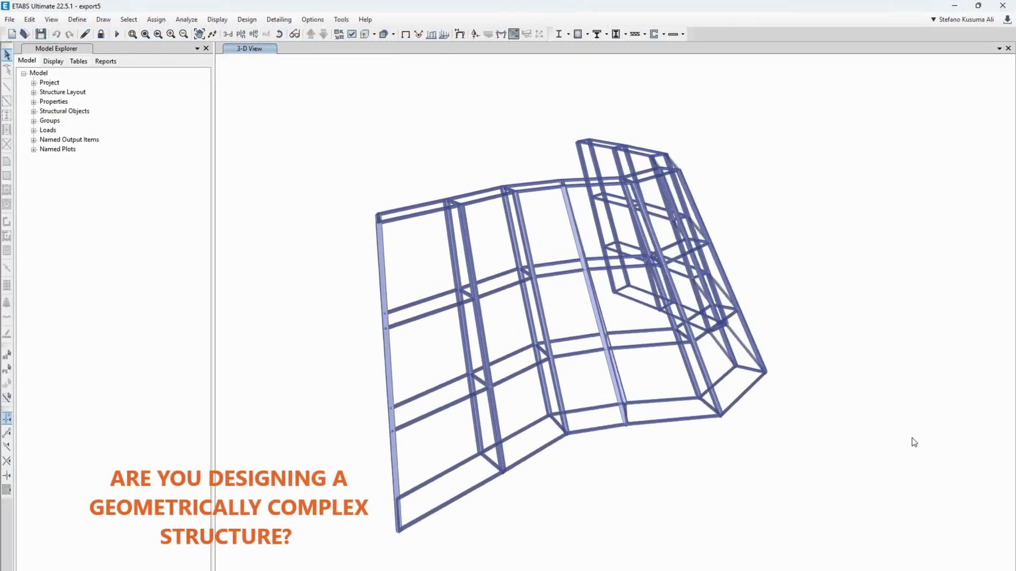
Launch the IDEA StatiCa Checkbot plugin for the ETABS model and accept the external plugin warning
shift+middle_drag(912, 438, 717, 432)
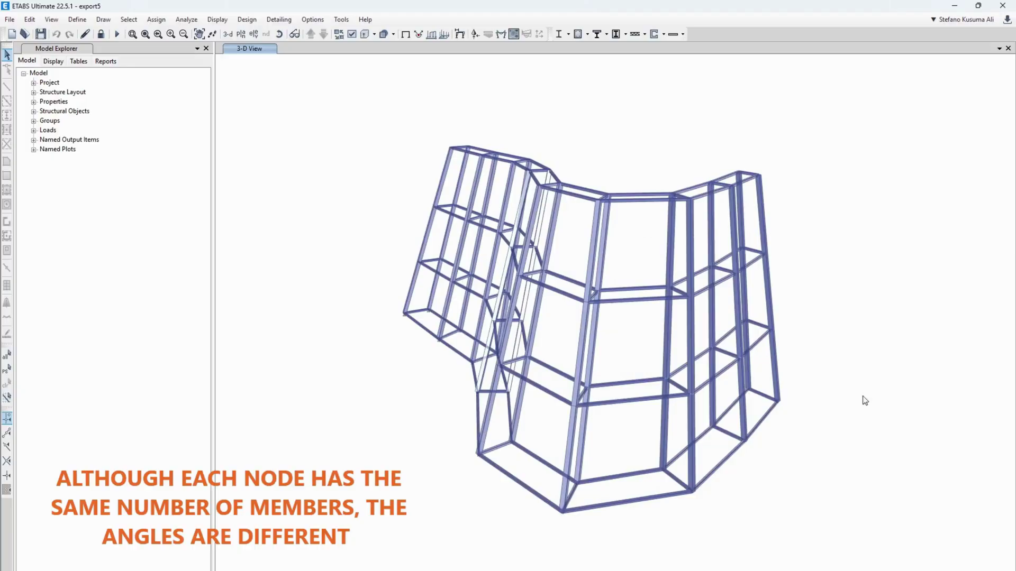
click(341, 20)
click(342, 22)
click(342, 23)
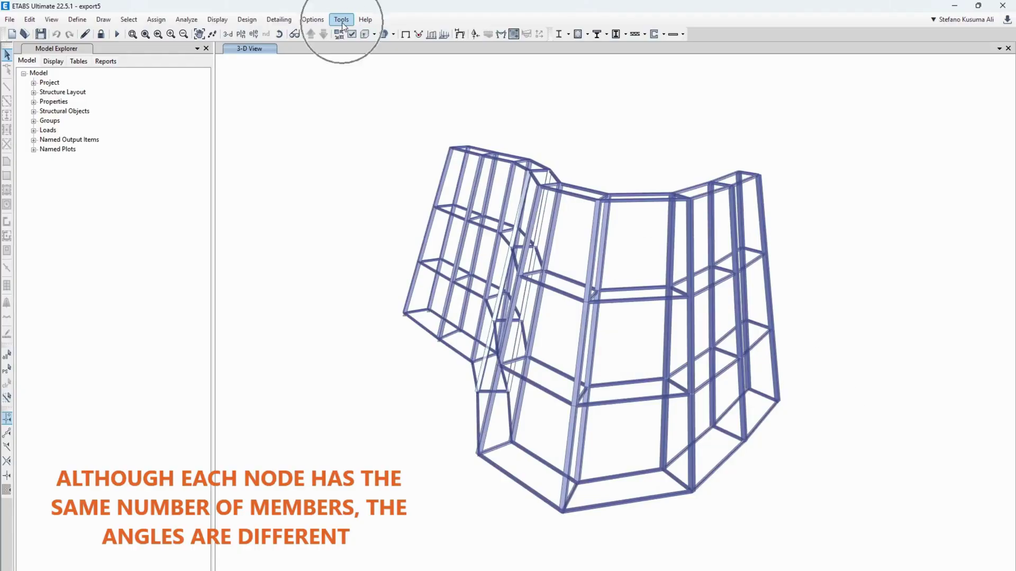
click(401, 67)
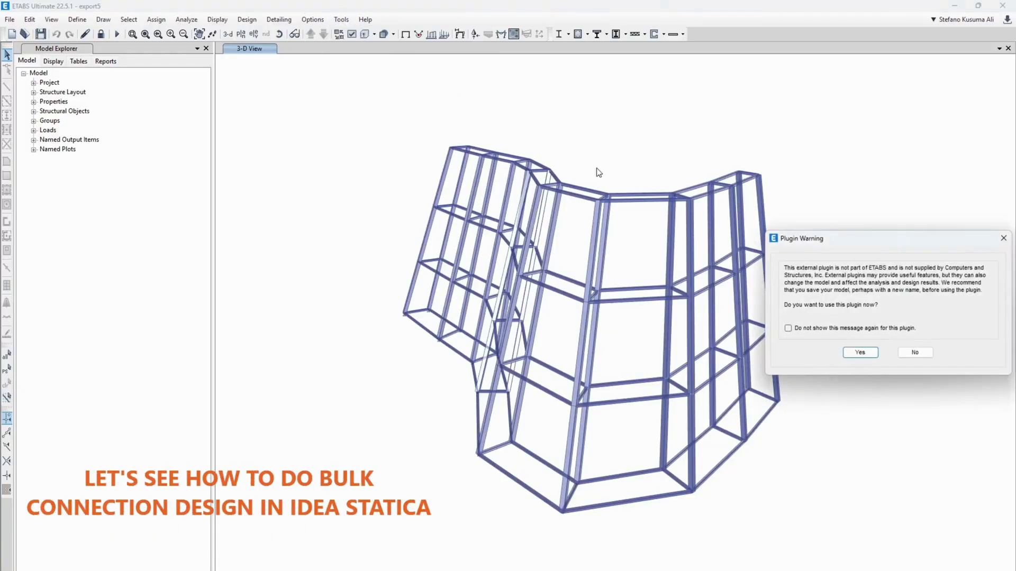
click(860, 353)
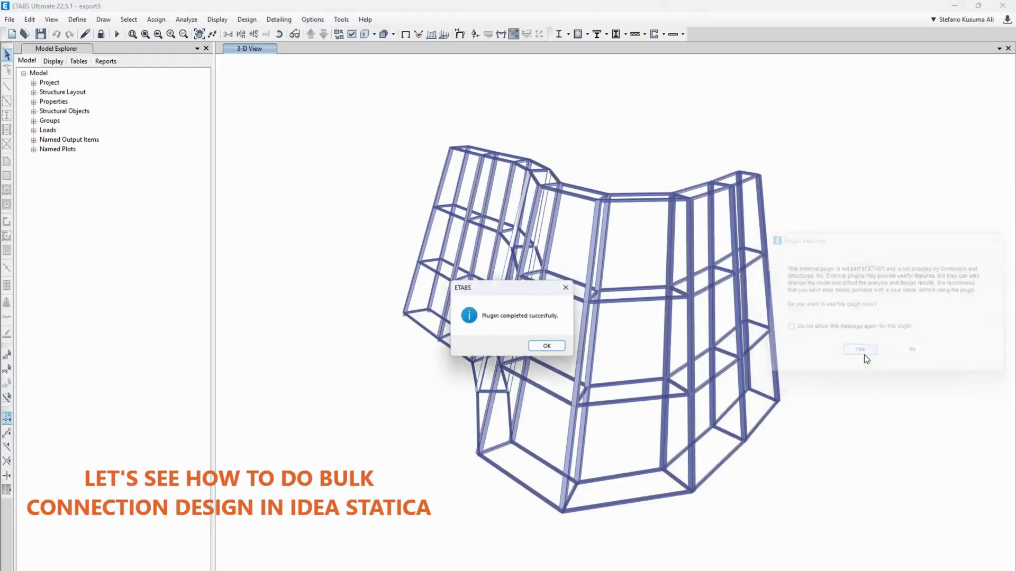
click(551, 348)
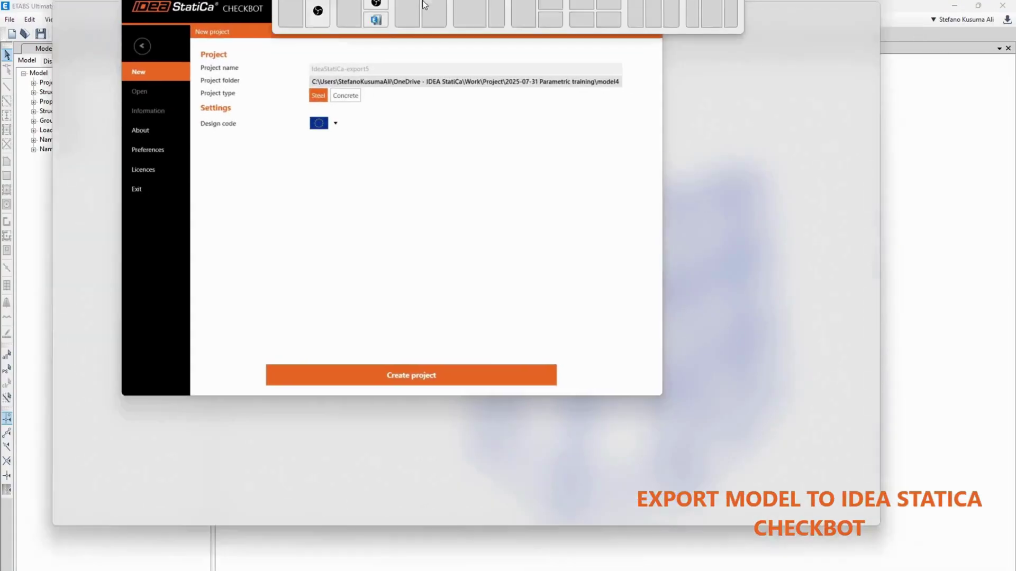
Create a new steel project in Checkbot with the European design code
drag(414, 32, 403, 3)
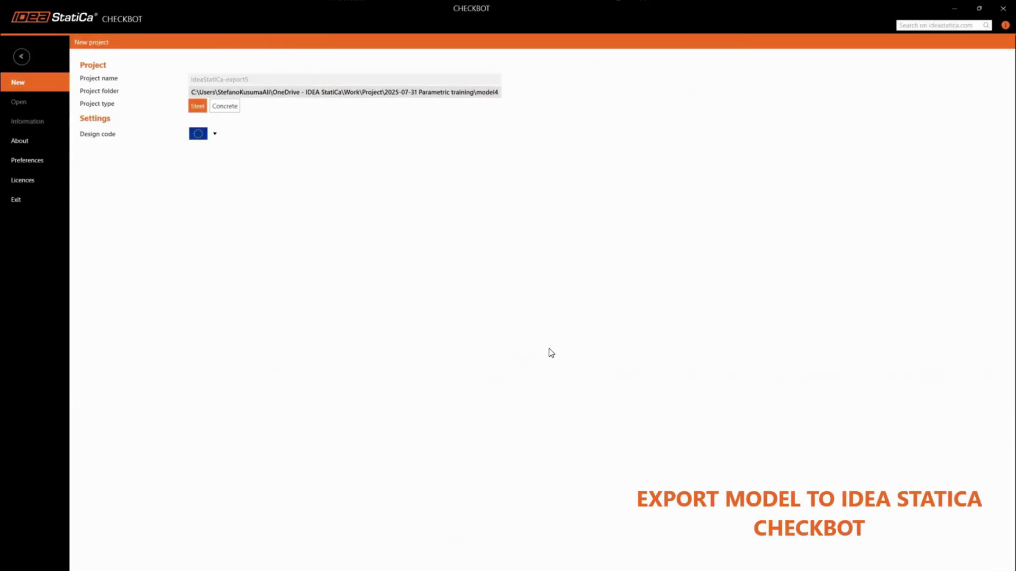
key(ctrl)
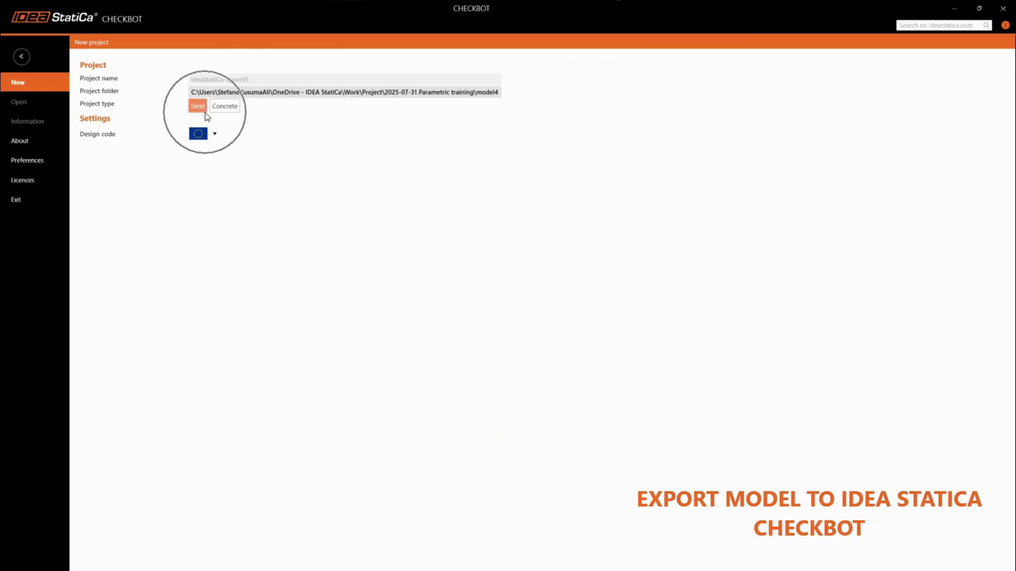
key(ctrl)
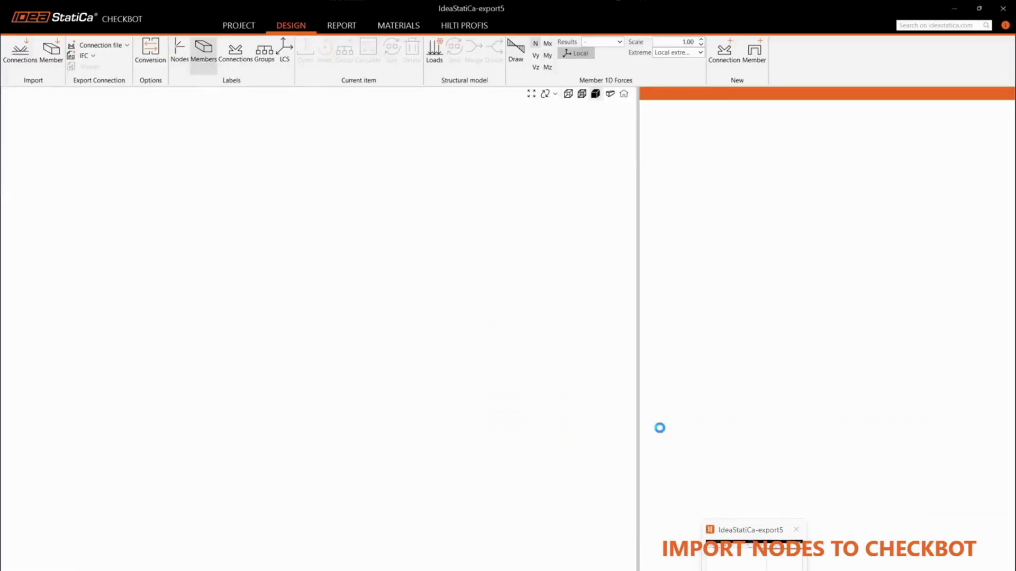
Select the entire frame structure in the ETABS 3-D view and import its connections into Checkbot
double_click(564, 6)
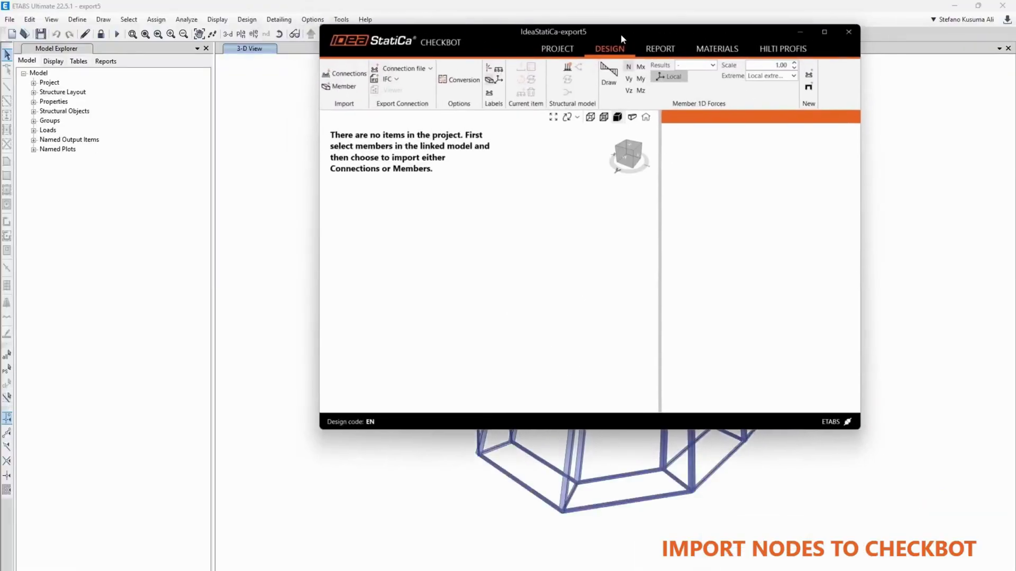
drag(620, 34, 689, 117)
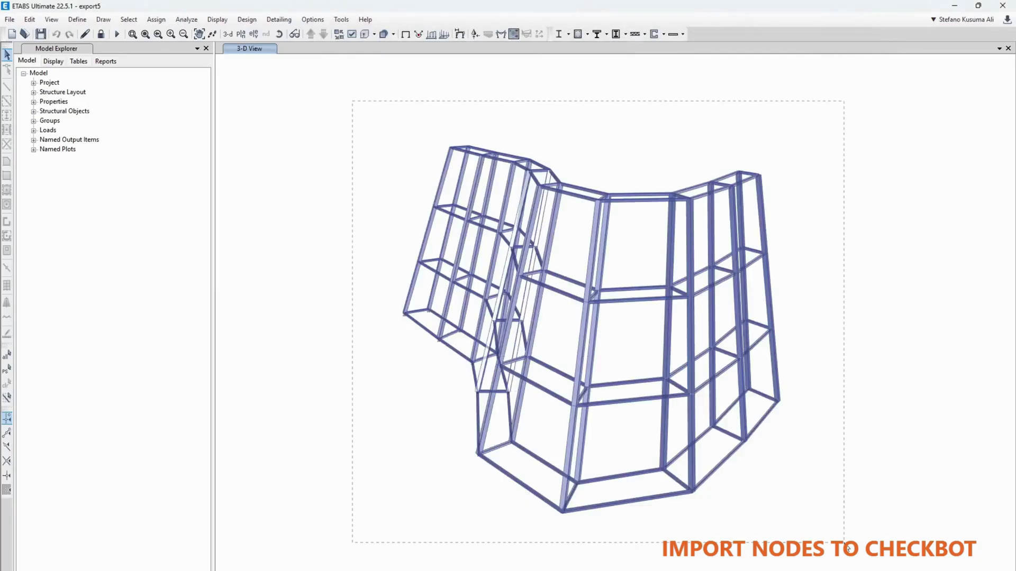
drag(844, 543, 844, 543)
key(alt+Tab)
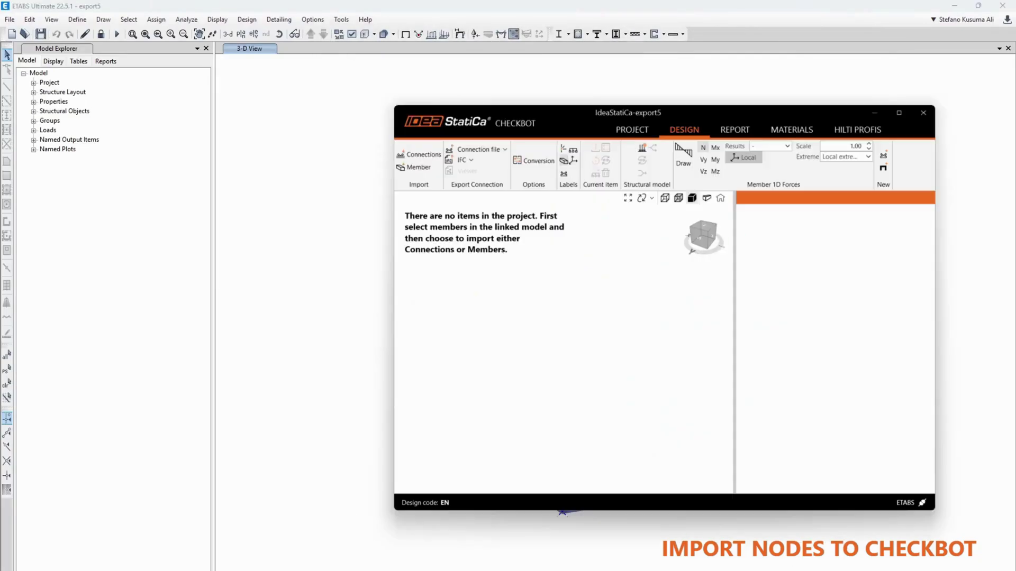
click(421, 154)
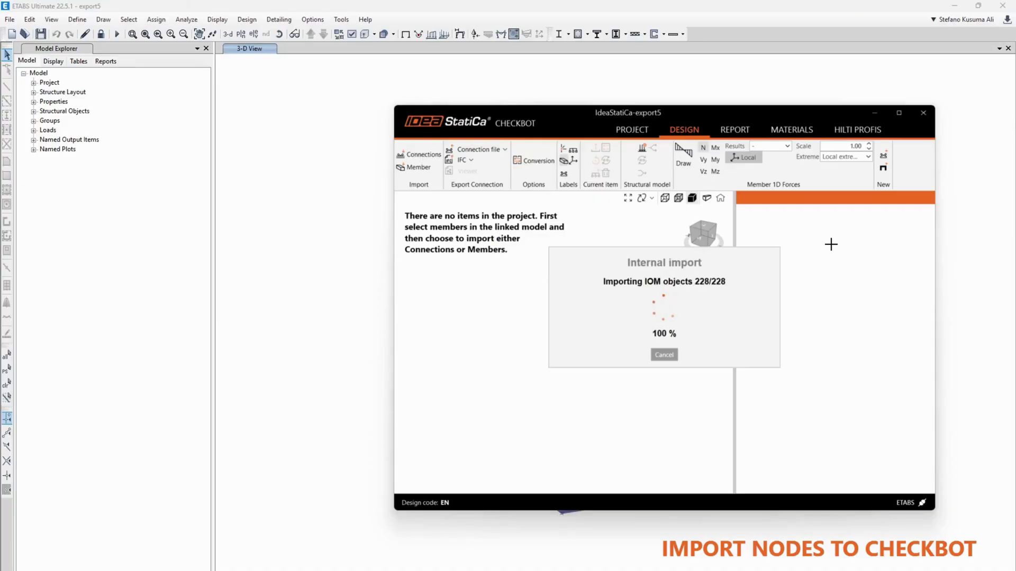
Browse the imported connection groups and select all connections of Group 25, from 41 to 86, to locate them in the model
click(899, 112)
click(598, 454)
scroll(604, 400, down, 10)
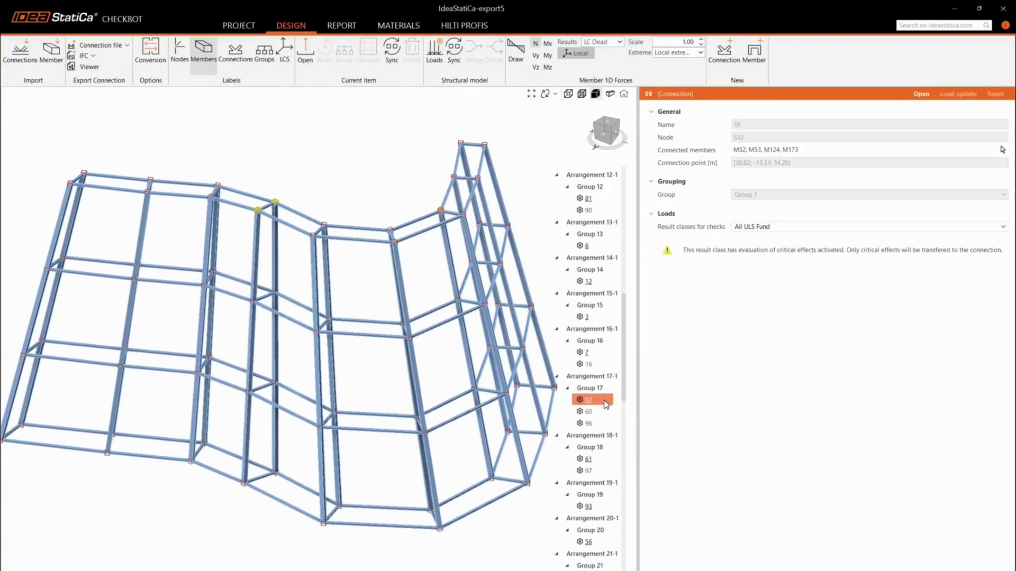
scroll(604, 400, down, 8)
click(589, 422)
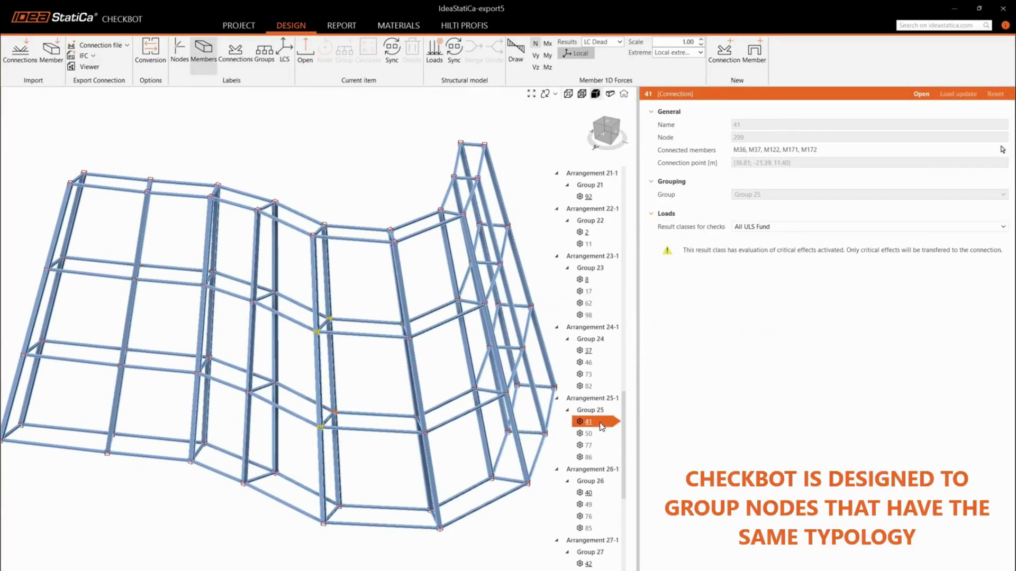
shift+click(601, 461)
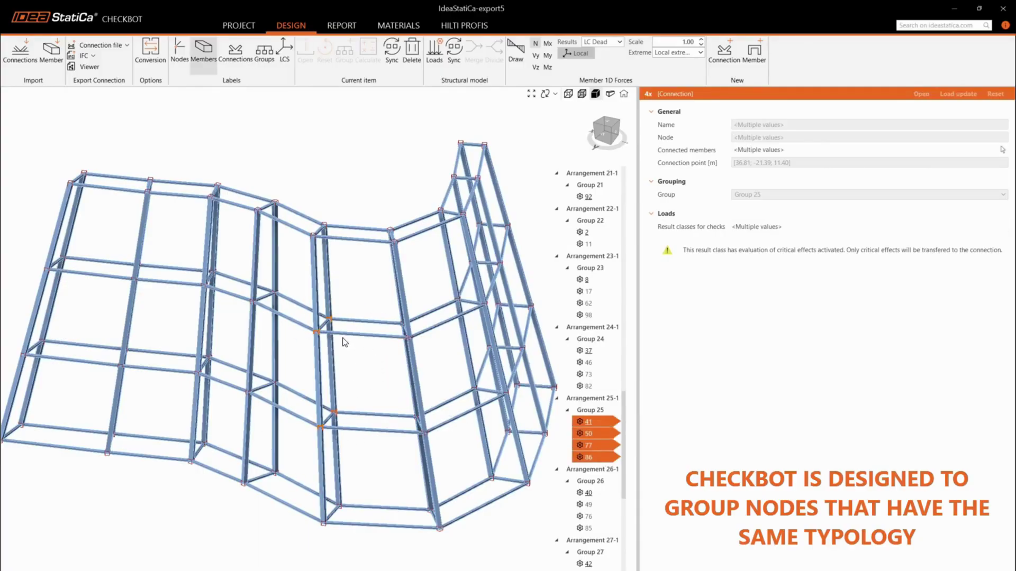
Select the connections of Group 29 and then those of Group 33 to compare their positions in the structure
scroll(608, 479, down, 5)
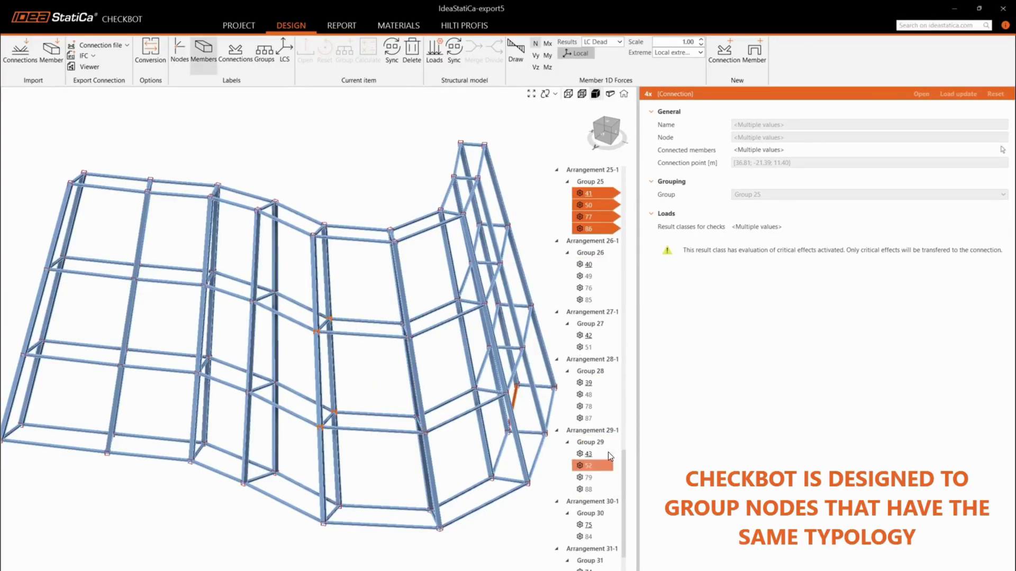
click(604, 453)
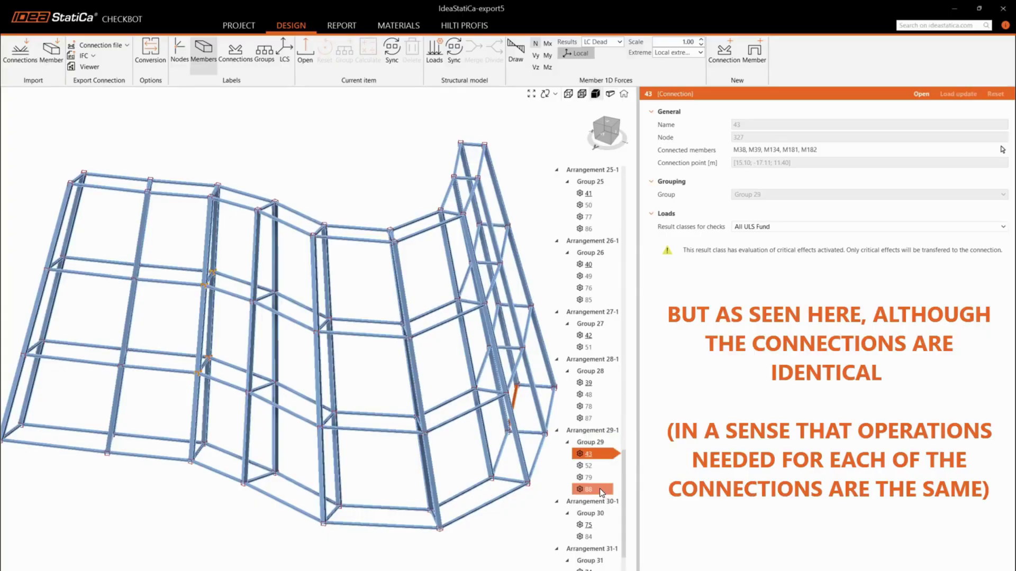
shift+click(601, 492)
scroll(605, 459, down, 2)
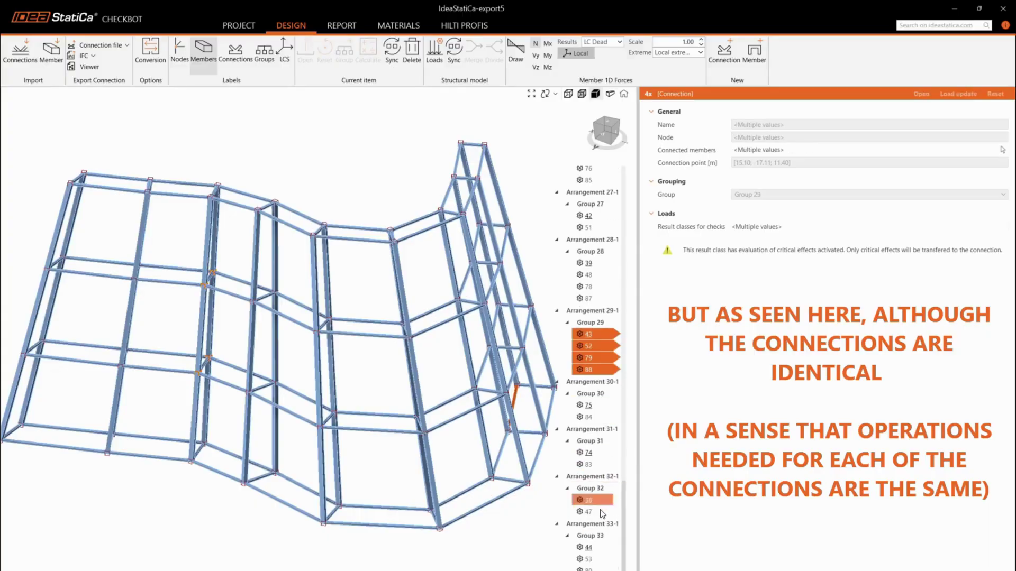
click(588, 547)
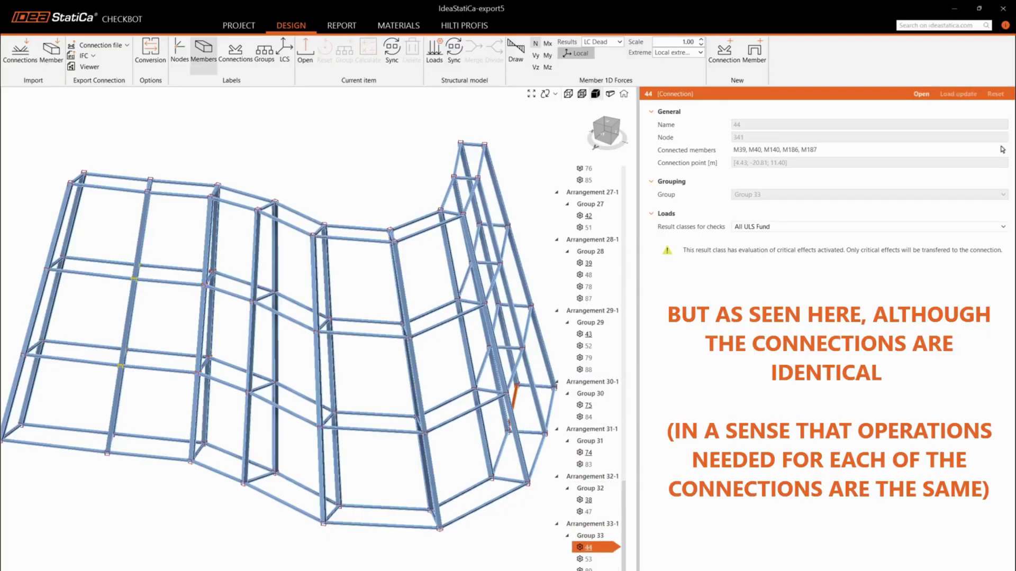
shift+click(596, 570)
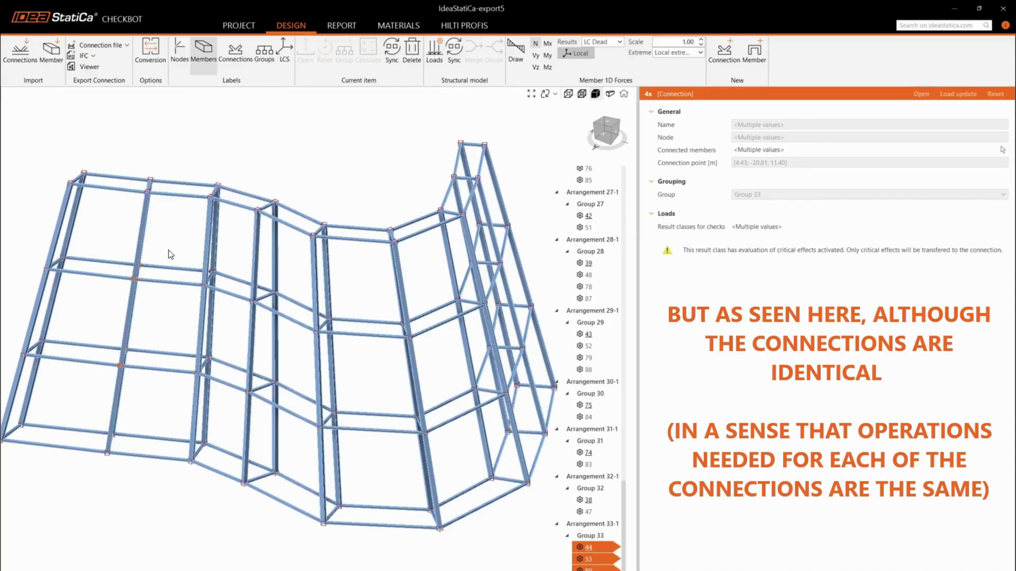
Examine the geometry of the frame's nodes up close from several angles to compare the member angles between groups
scroll(139, 272, up, 5)
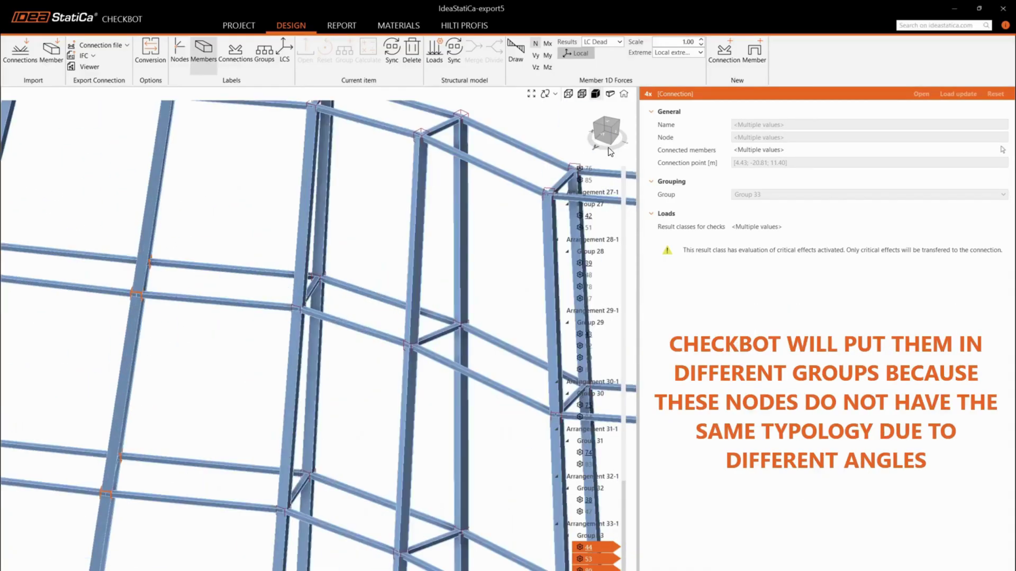
drag(611, 139, 586, 140)
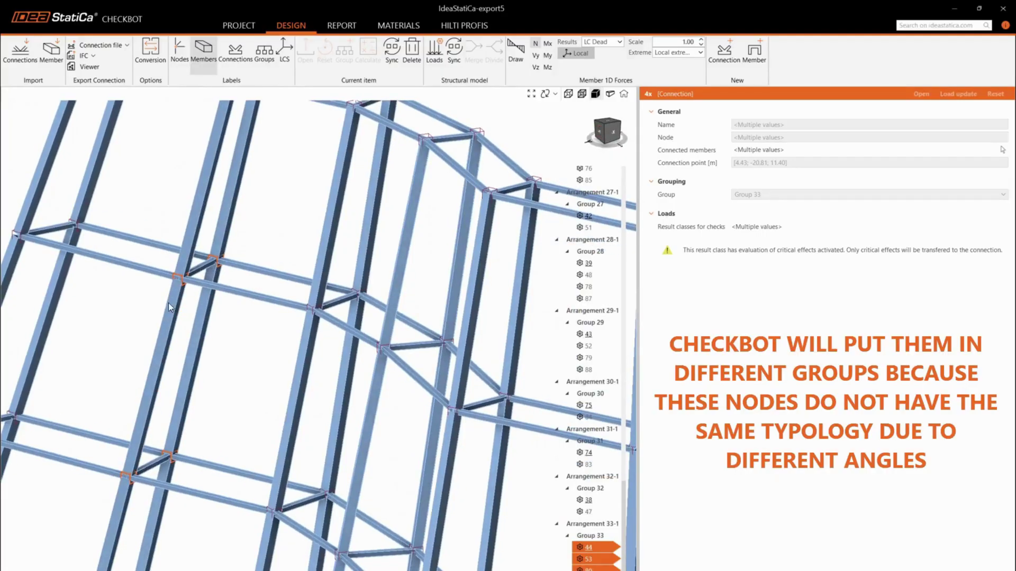
scroll(221, 281, up, 5)
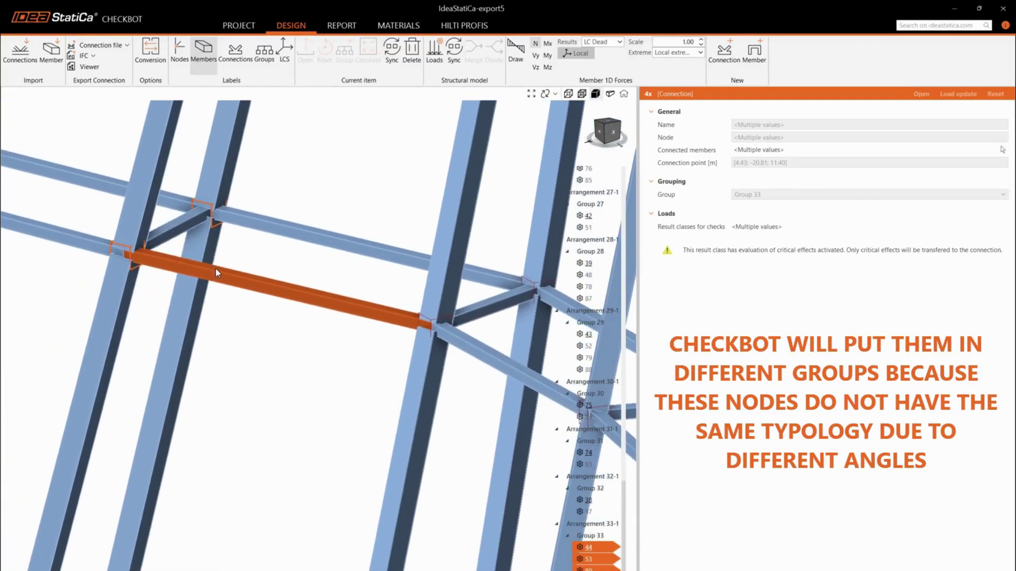
scroll(379, 339, down, 5)
scroll(249, 305, up, 3)
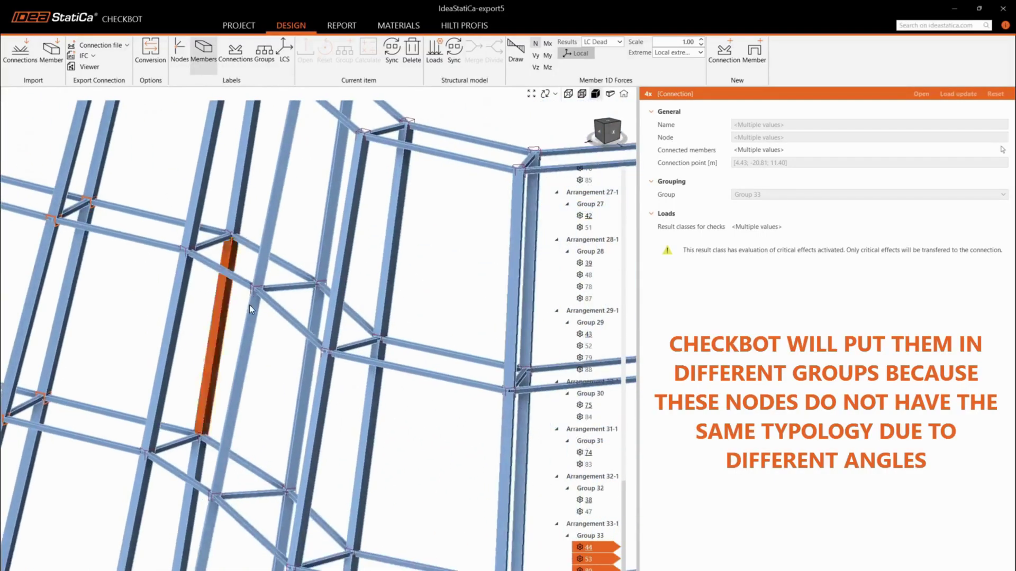
middle_drag(310, 325, 199, 281)
drag(616, 127, 611, 130)
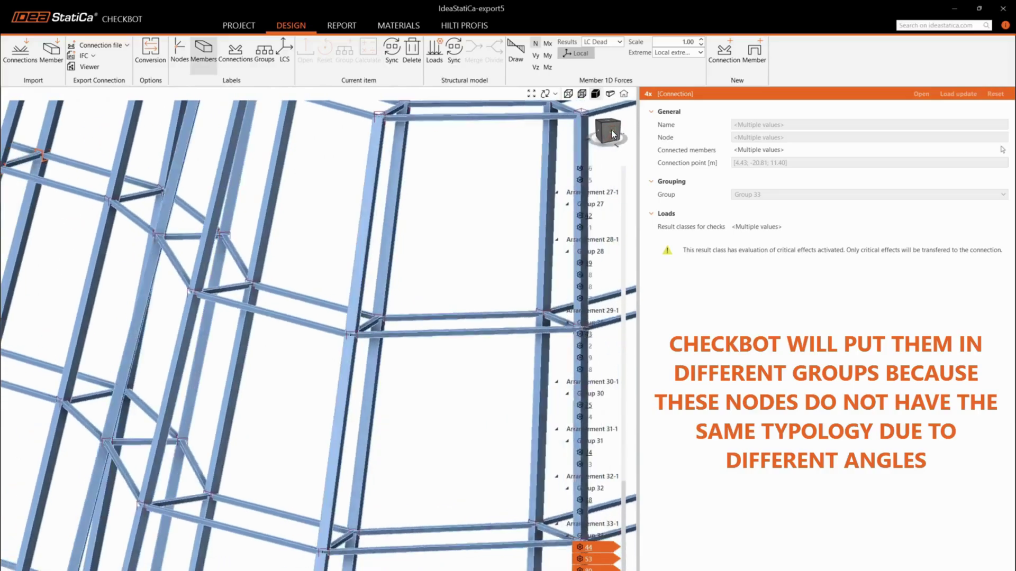
scroll(415, 295, up, 3)
scroll(352, 446, up, 3)
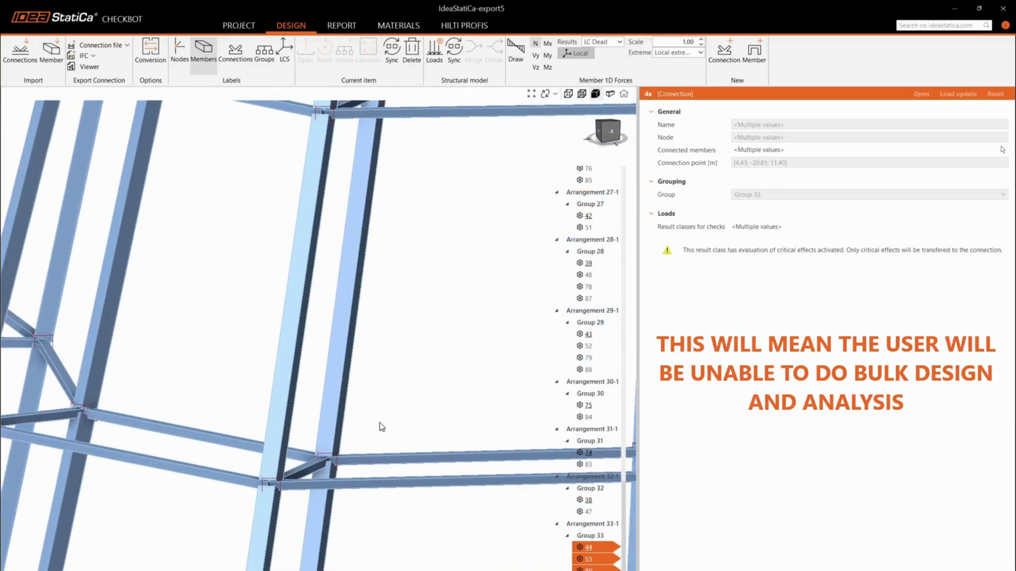
scroll(382, 426, down, 5)
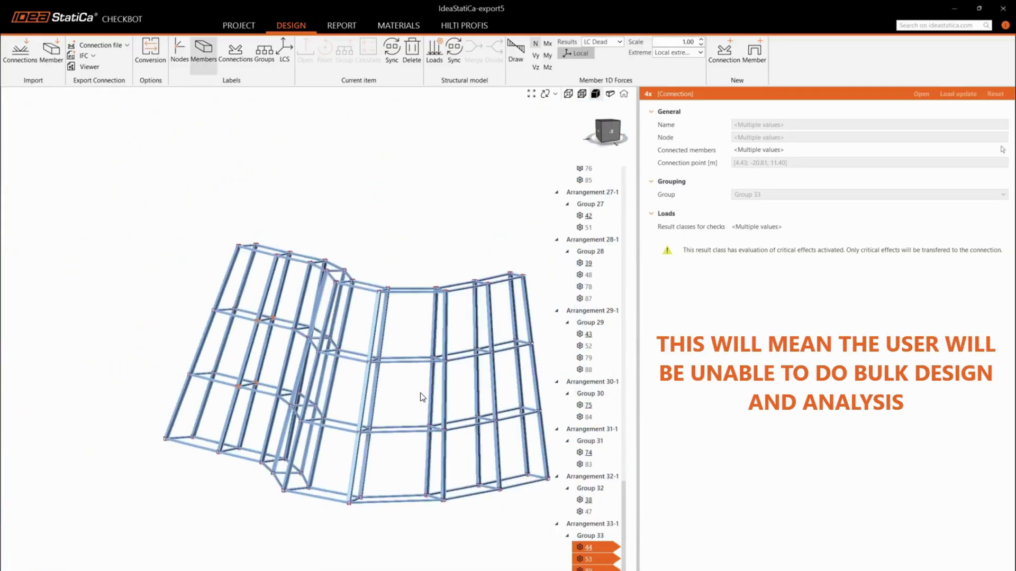
drag(625, 505, 633, 190)
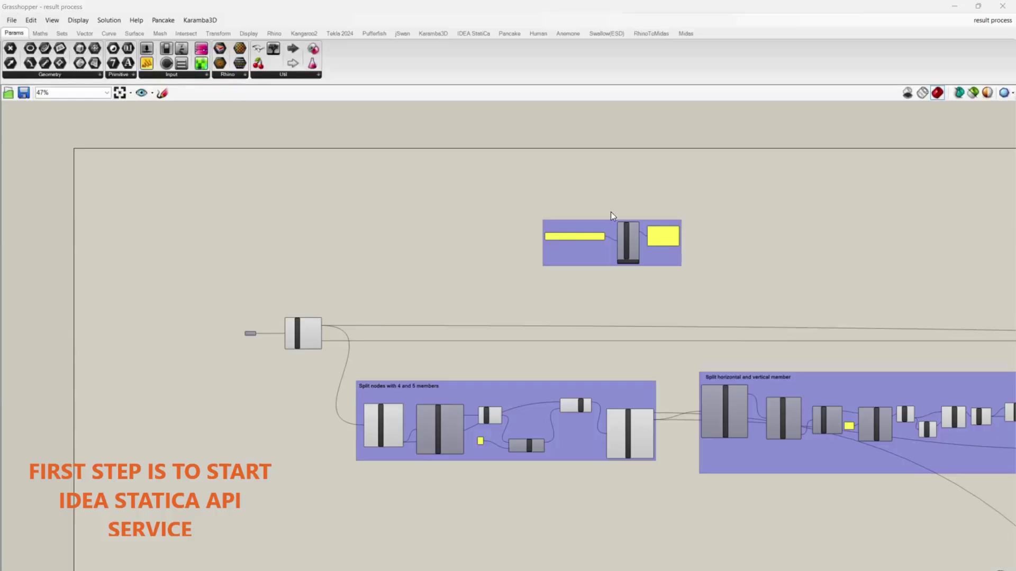
Switch to Grasshopper and run the Connection Service Runner component to start the IDEA StatiCa API service
scroll(614, 228, up, 9)
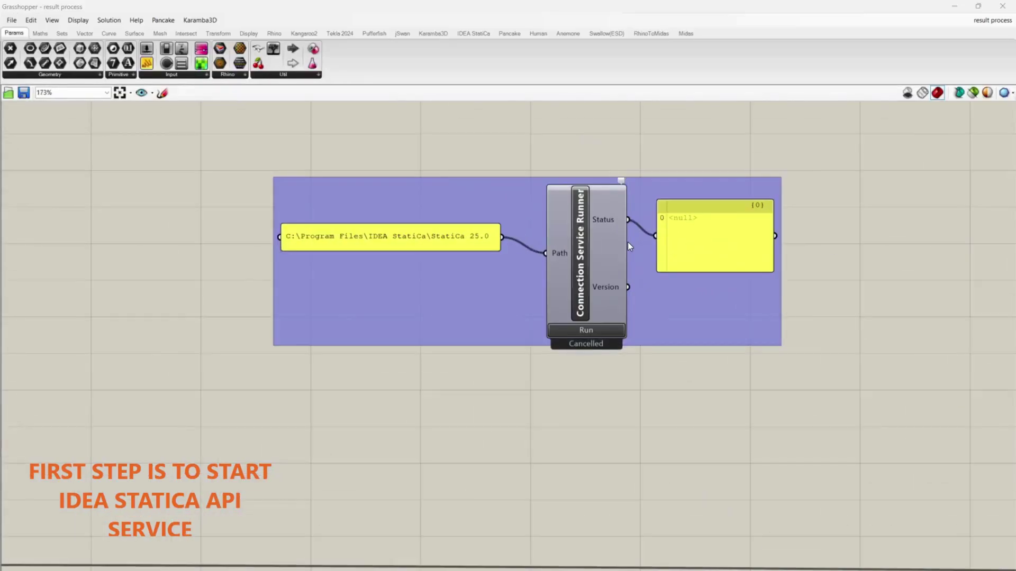
click(557, 382)
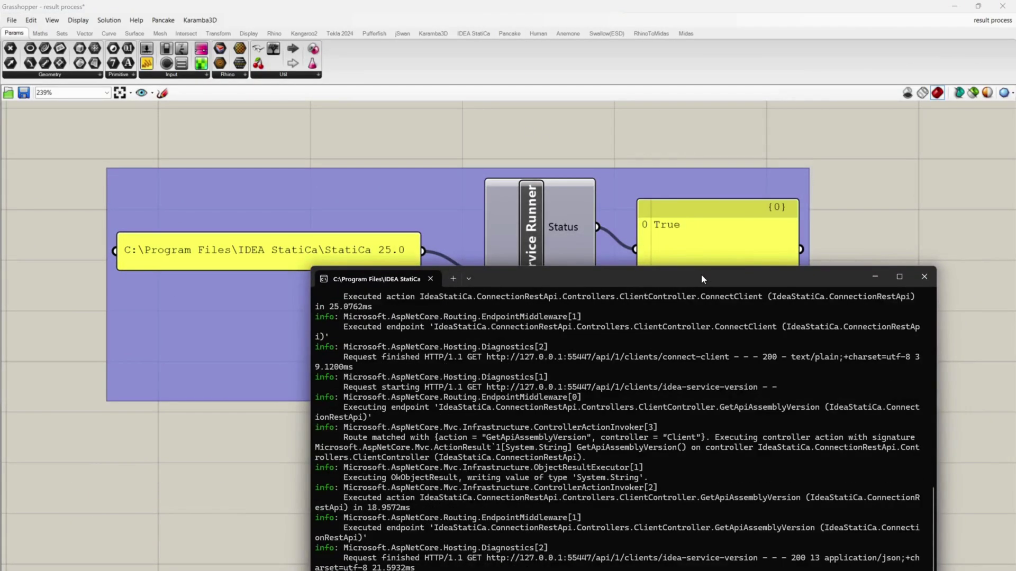
click(687, 225)
Set the File Path parameter of the Import IOM File component to Import.xml from the IdeaStatiCa-export5 folder in model4
scroll(650, 277, down, 6)
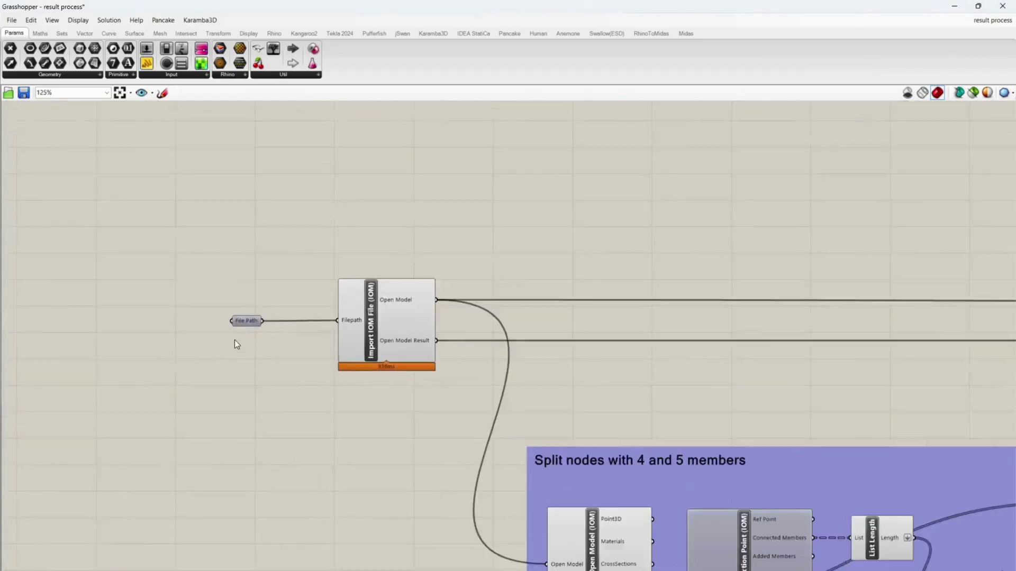
scroll(234, 345, up, 5)
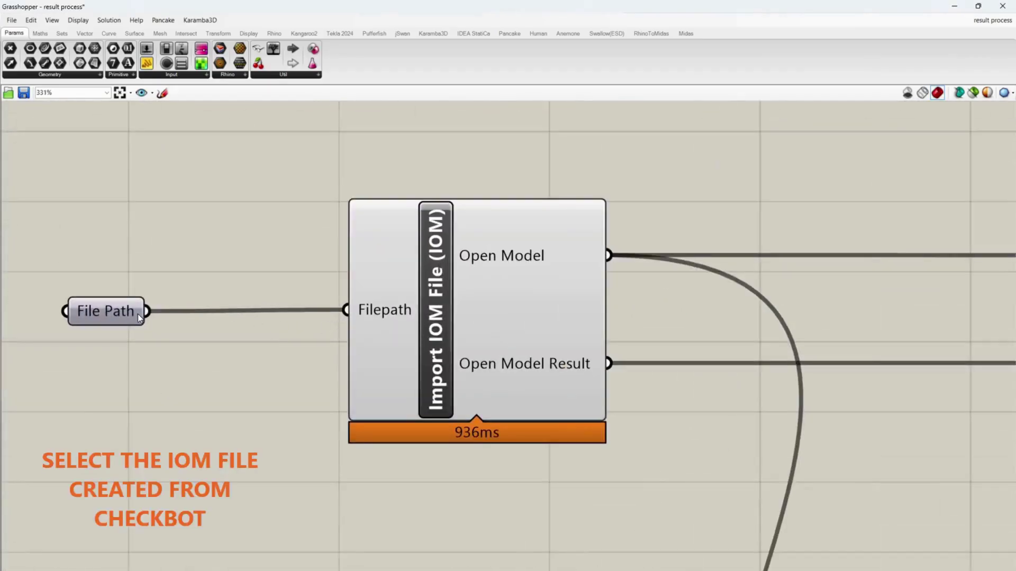
right_click(138, 313)
click(207, 424)
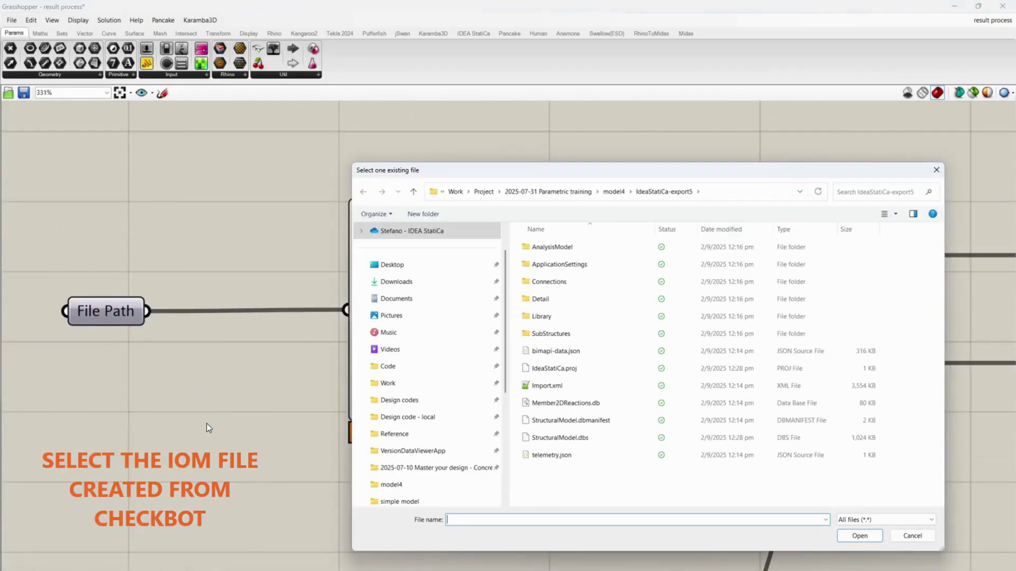
drag(644, 178, 599, 188)
double_click(549, 275)
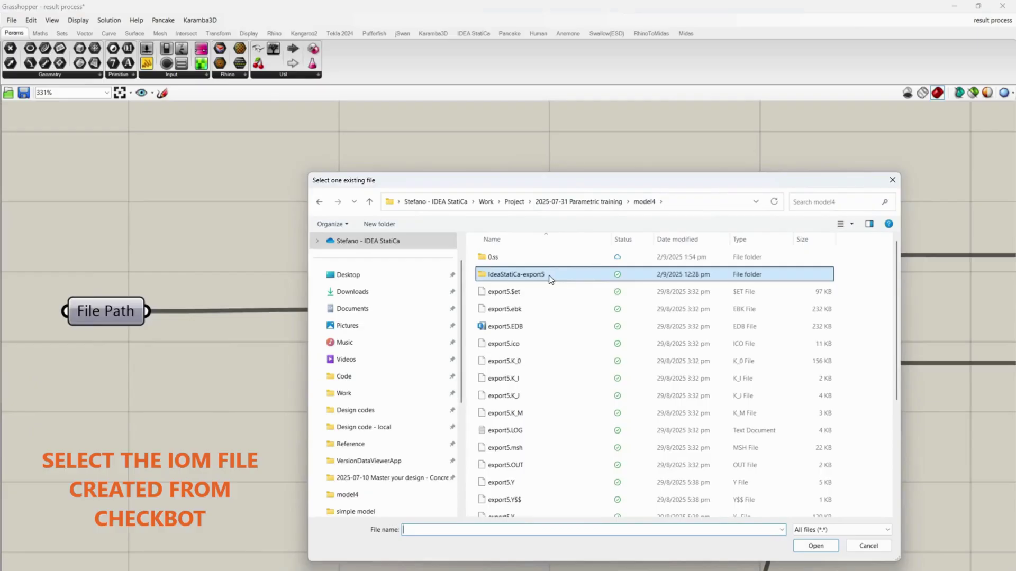
click(519, 396)
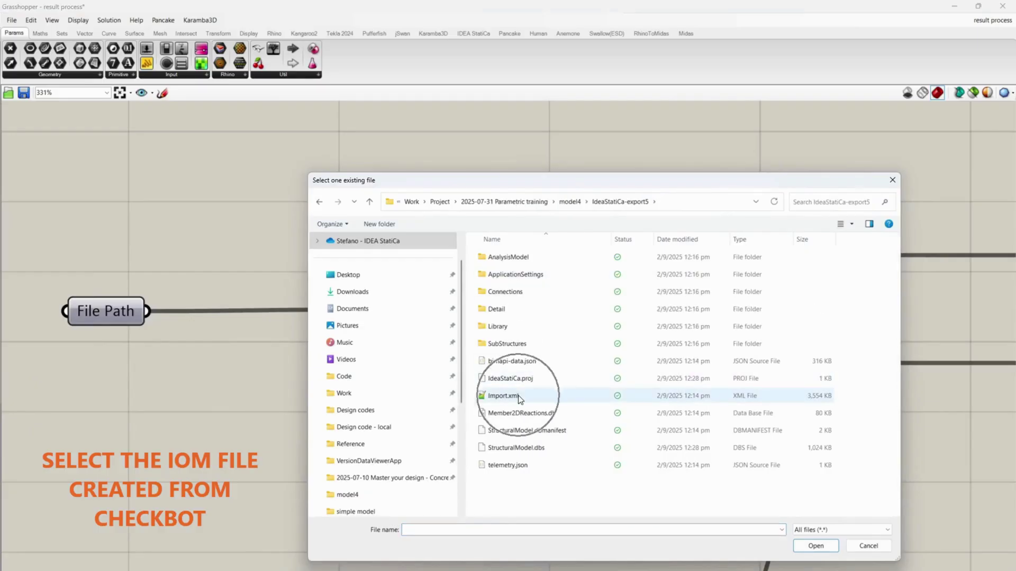
click(817, 547)
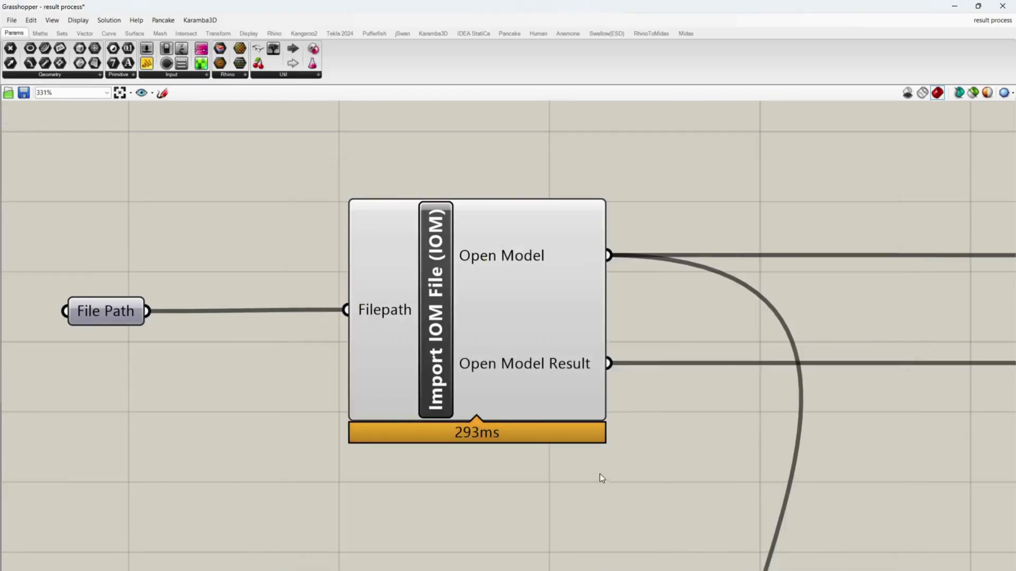
Arrange the Grasshopper window beside Rhino and maximize Rhino's Perspective viewport
scroll(572, 423, down, 5)
scroll(601, 469, up, 3)
drag(551, 6, 1014, 188)
click(327, 334)
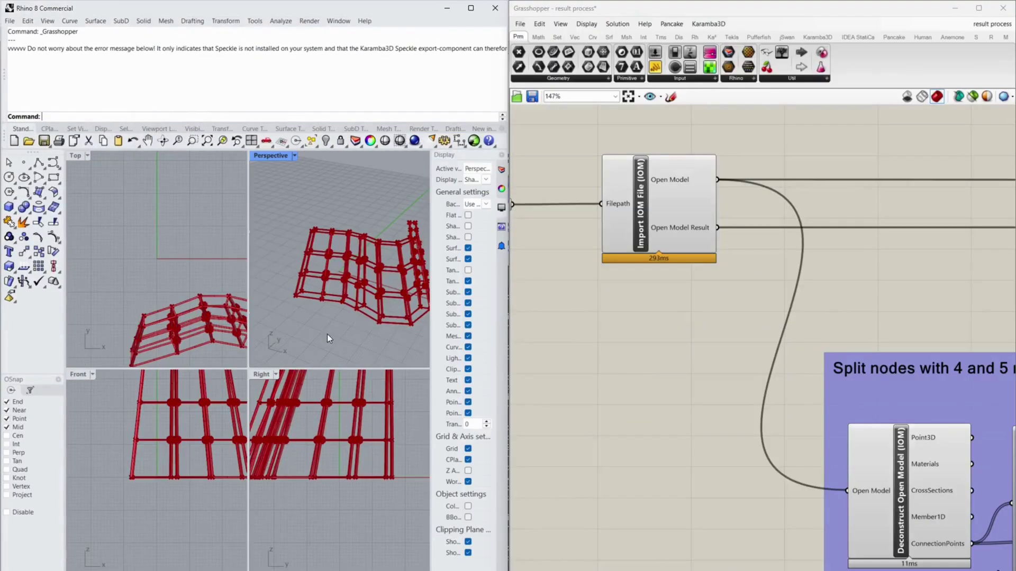
double_click(281, 156)
Examine the frame's nodes up close in the Perspective view alongside the group splitting nodes with 4 and 5 members
right_drag(378, 457, 352, 426)
scroll(285, 447, up, 6)
right_drag(979, 379, 793, 355)
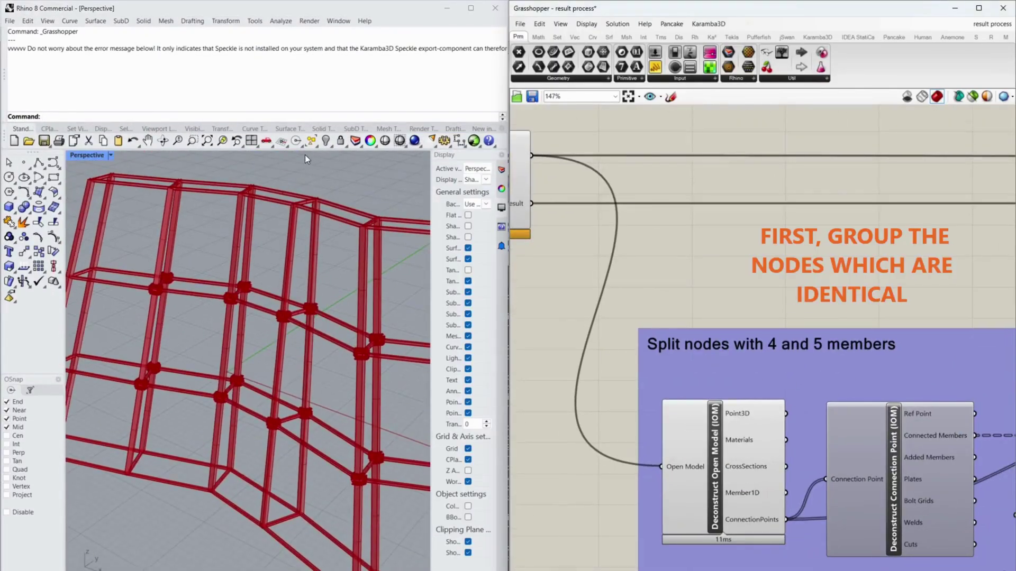
scroll(305, 201, up, 5)
click(279, 218)
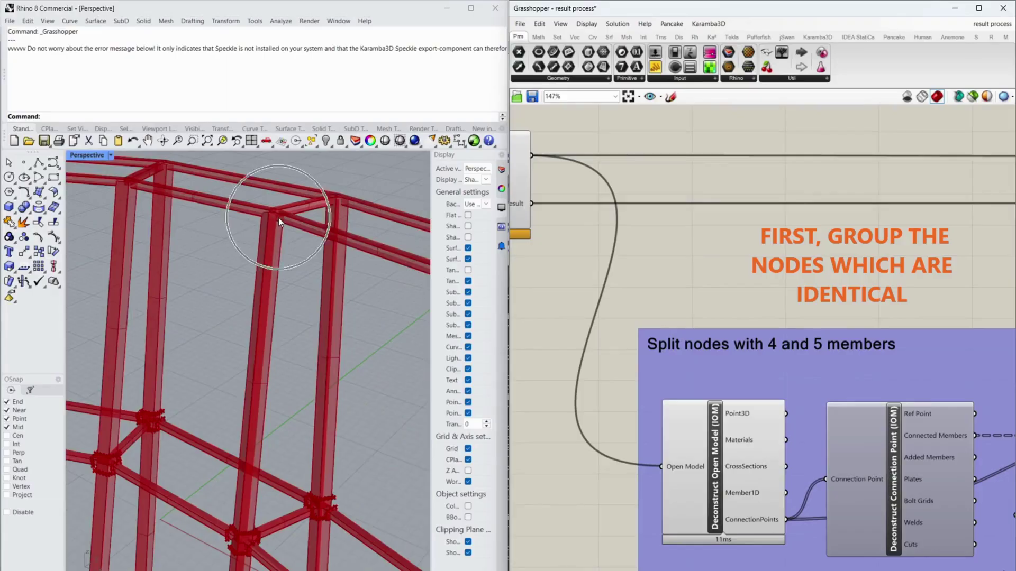
right_drag(306, 443, 258, 436)
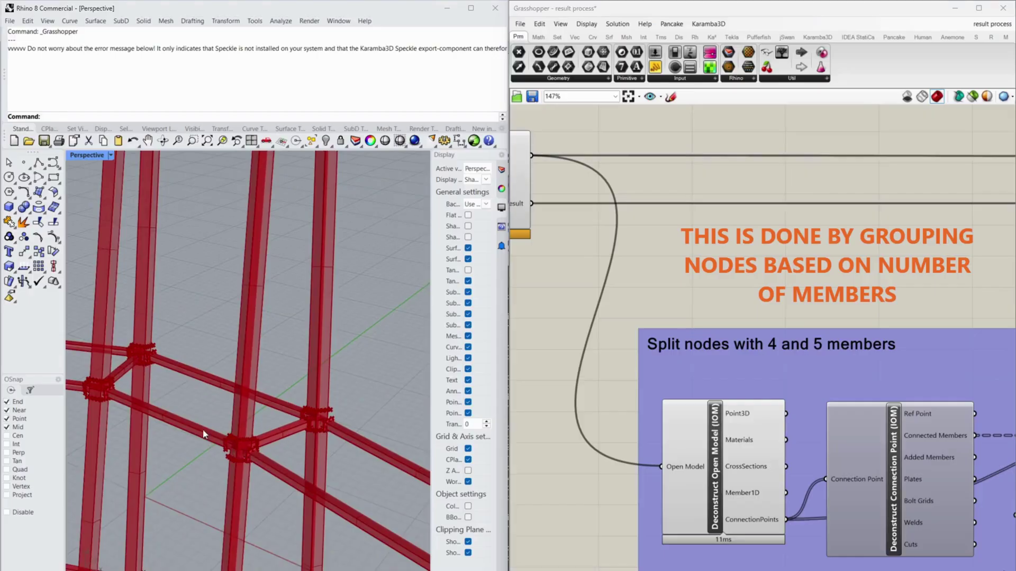
Review the "Split horizontal and vertical member" group together with a close-up of one node in the model
scroll(741, 360, down, 3)
right_drag(989, 378, 566, 365)
scroll(757, 356, up, 2)
scroll(244, 449, up, 5)
scroll(245, 455, up, 3)
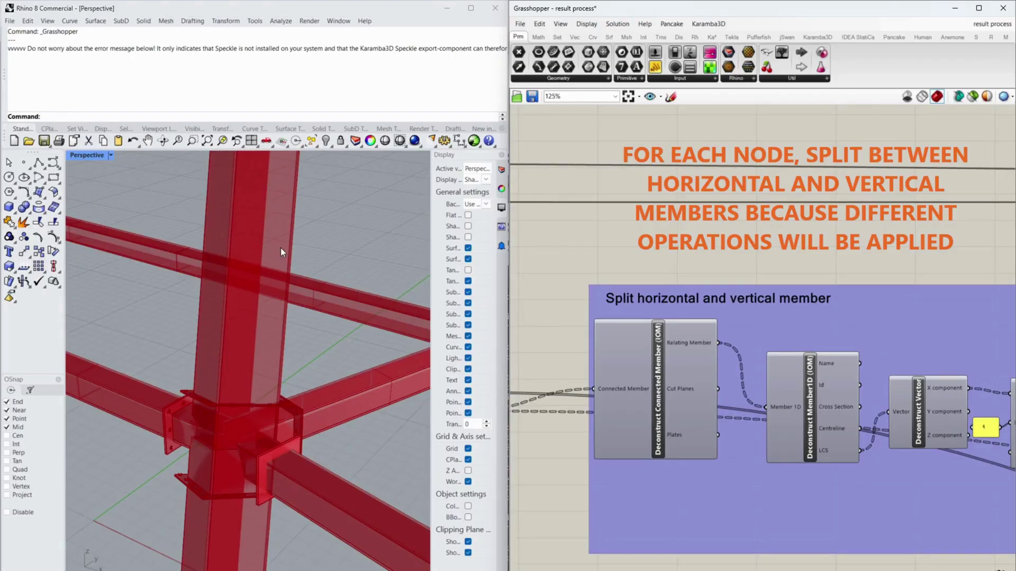
Locate the "vertical member" parameter that feeds the vertical members' component groups and inspect it up close
scroll(694, 460, down, 2)
right_drag(978, 462, 715, 412)
scroll(783, 430, down, 1)
click(721, 405)
right_drag(974, 538, 781, 485)
scroll(782, 487, up, 8)
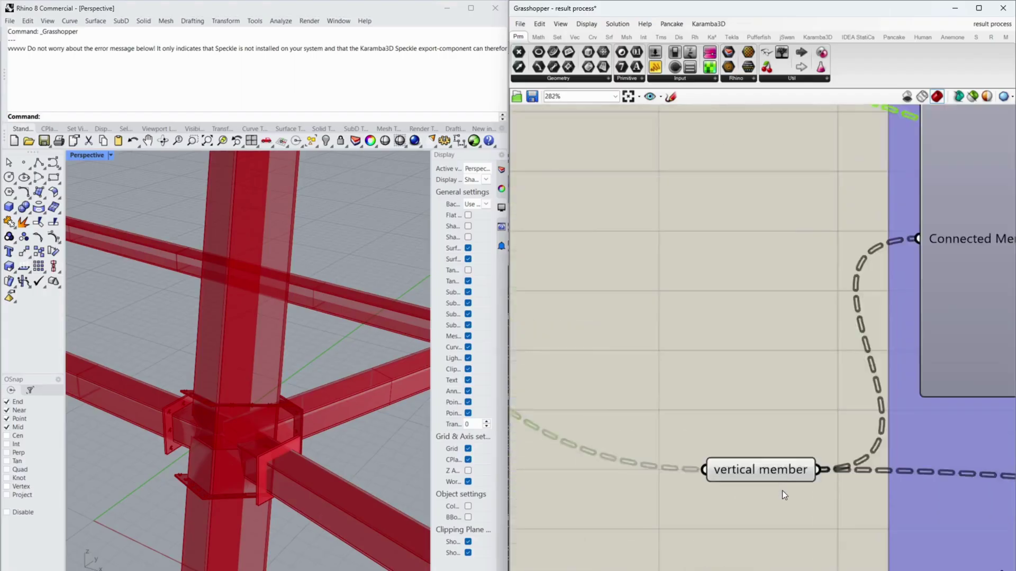
click(784, 483)
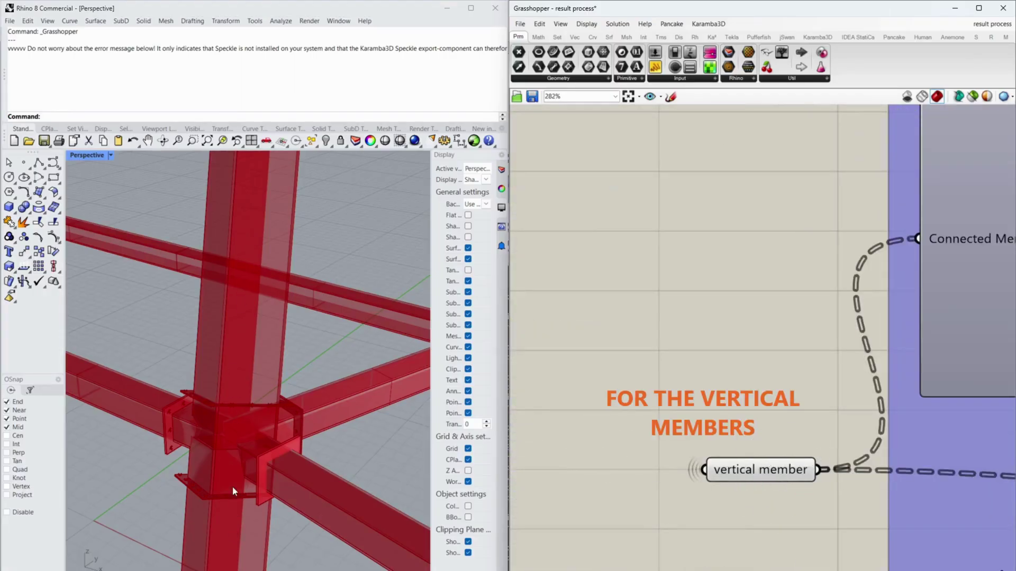
Select the Create Member 1D component for the vertical members to highlight its stiffening member in the Rhino model
scroll(568, 467, down, 4)
right_drag(995, 428, 535, 401)
right_drag(984, 370, 630, 367)
click(711, 345)
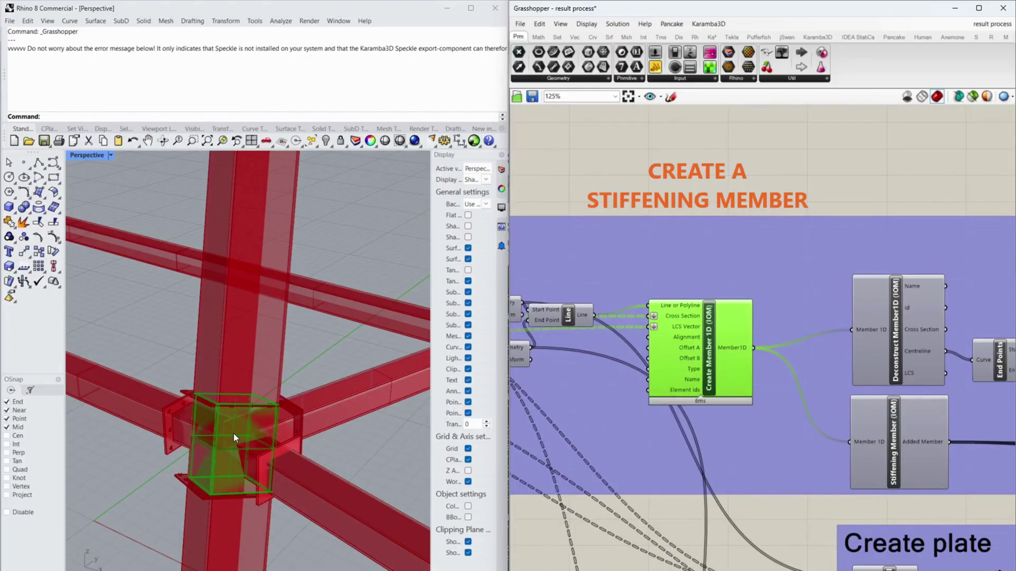
Select both Create Plate components for the vertical members to highlight their plates in the model, and clear the selection
key(ctrl+3)
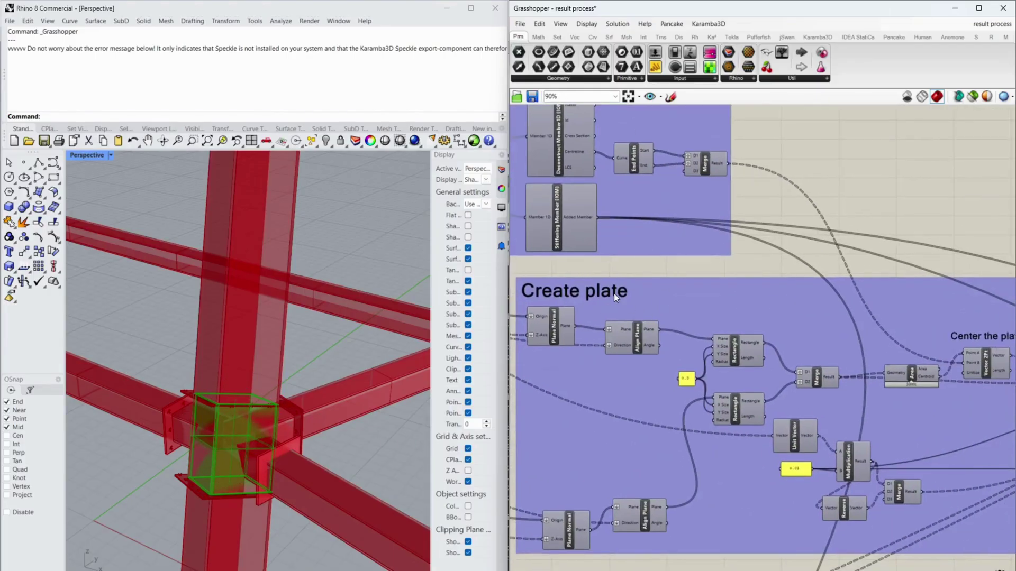
click(810, 384)
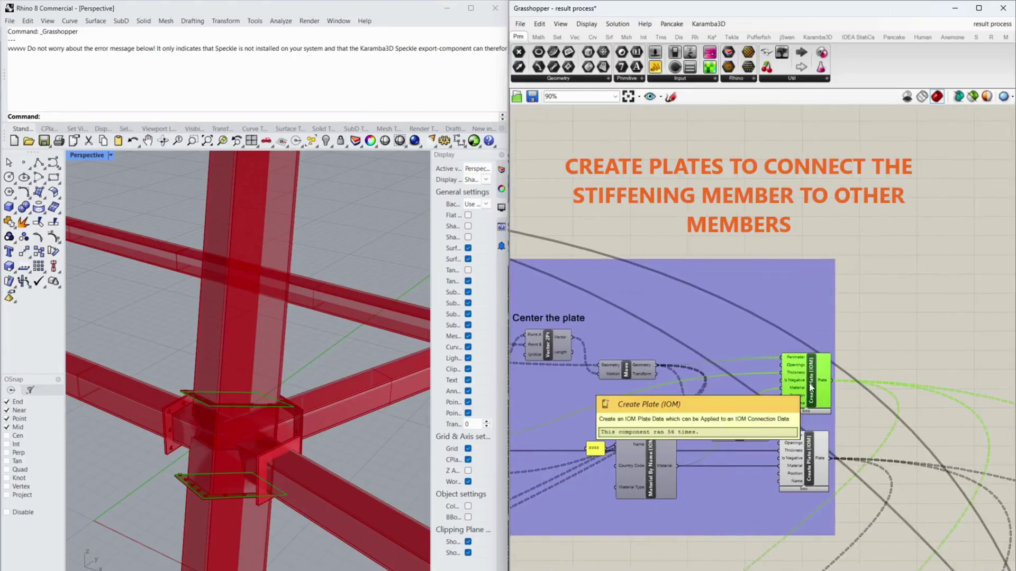
shift+click(813, 460)
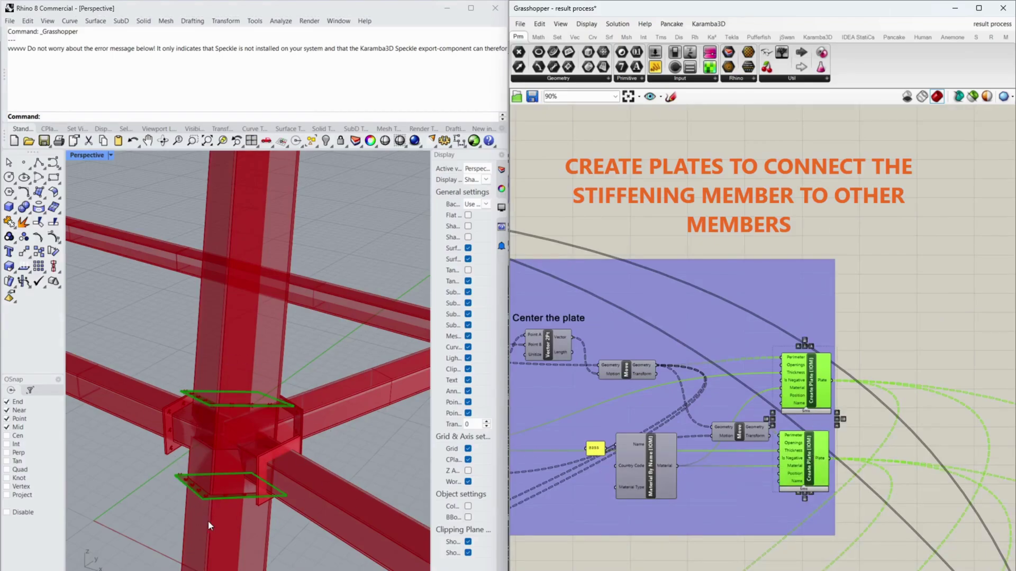
click(902, 244)
Highlight the vertical members' bolts by selecting both Create Bolt Grid components, and review the group that cuts the members
scroll(874, 278, down, 4)
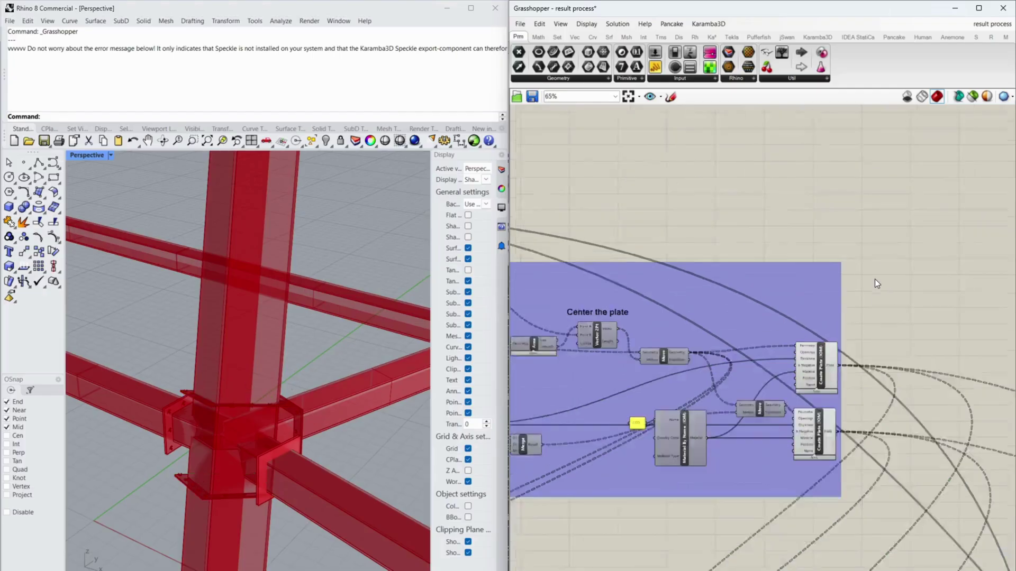
scroll(634, 423, up, 4)
right_drag(973, 476, 709, 388)
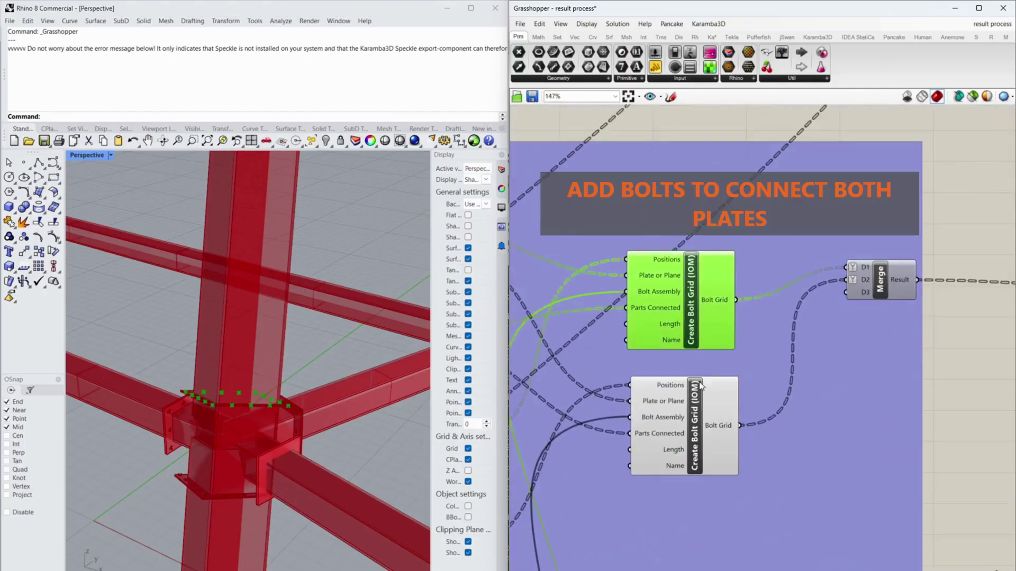
shift+click(688, 415)
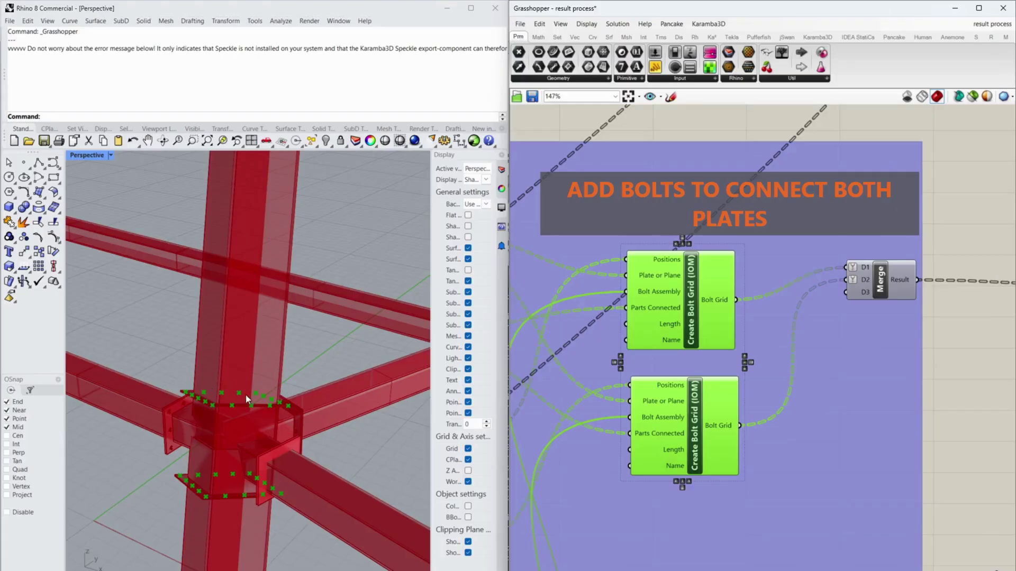
click(791, 394)
key(ctrl+5)
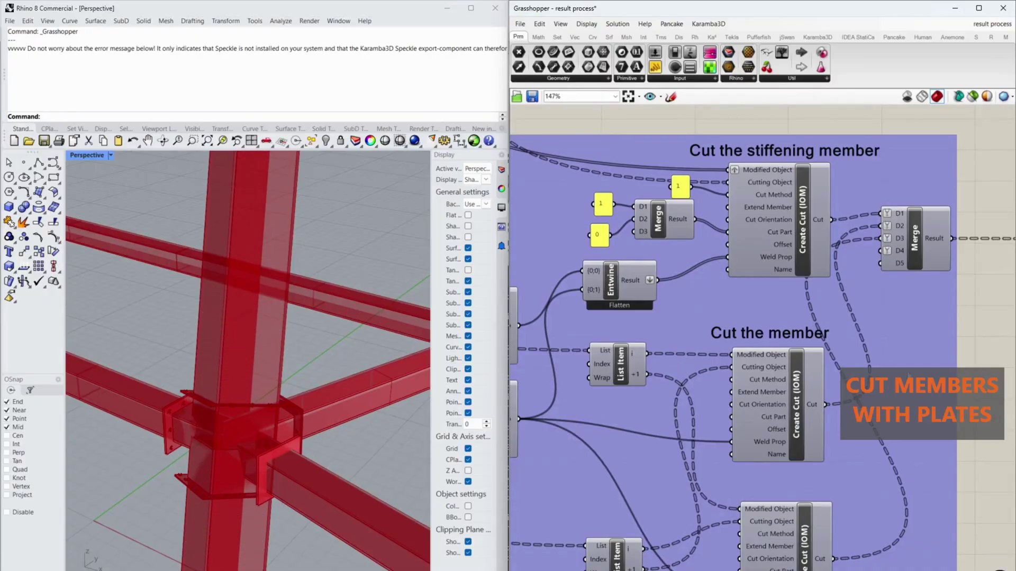
Select the Create Member 1D component for the horizontal members to highlight their stiffening members at the node
scroll(878, 364, down, 5)
scroll(584, 487, up, 6)
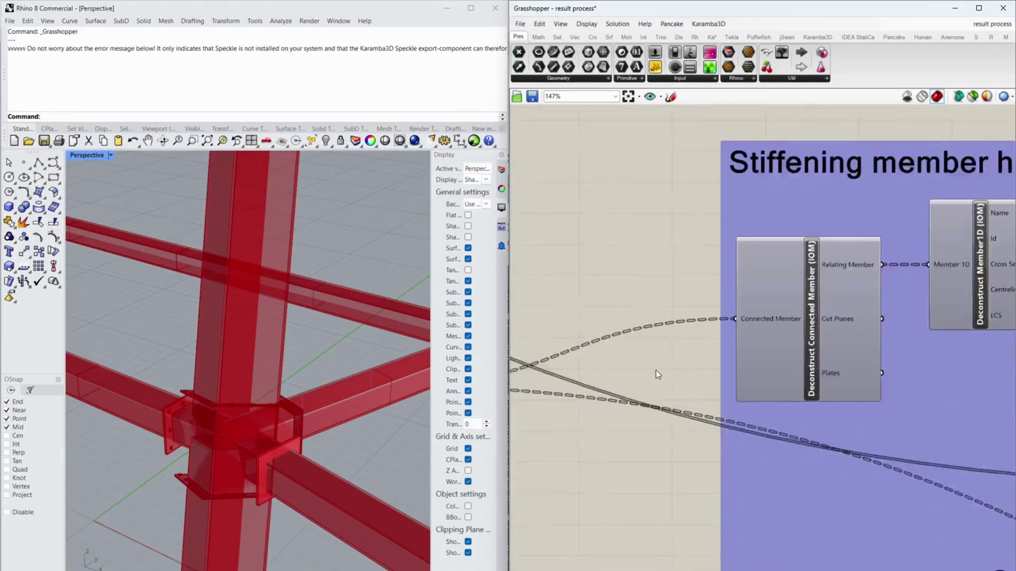
scroll(656, 370, down, 5)
scroll(877, 367, up, 4)
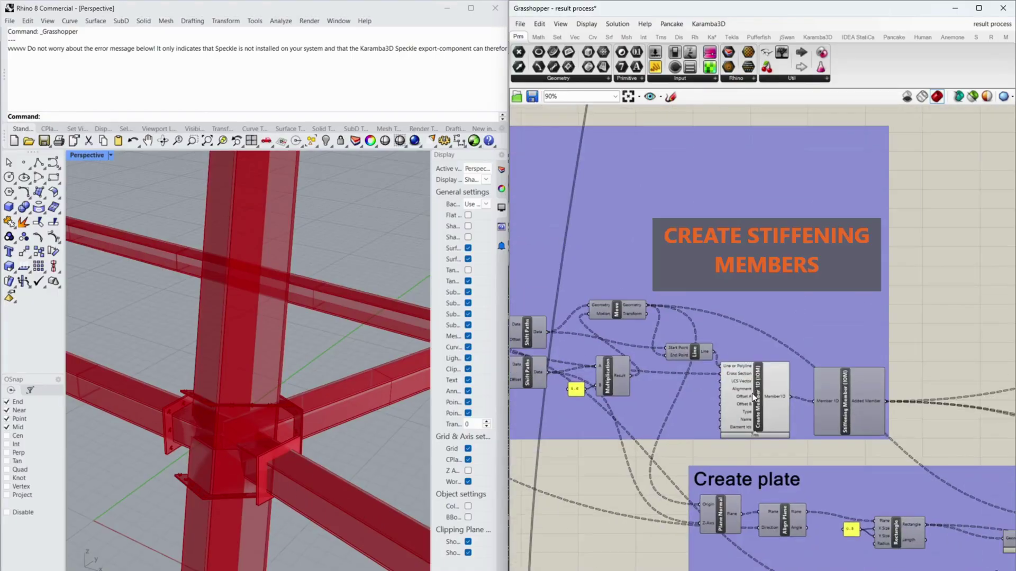
click(753, 395)
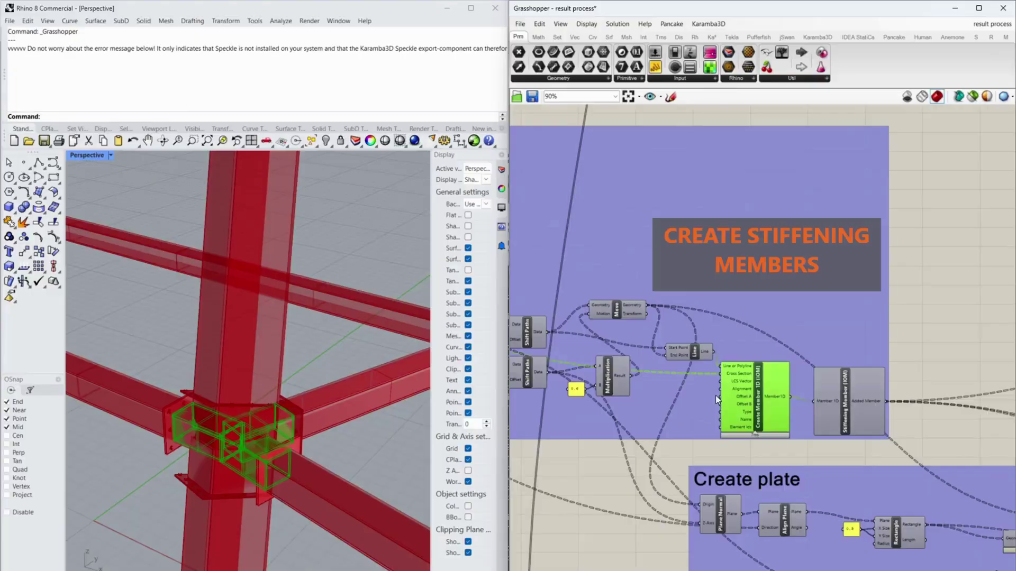
click(241, 449)
Select both Create Plate components for the horizontal members to highlight their connecting plates, and clear the selection
scroll(823, 422, down, 4)
scroll(857, 503, up, 6)
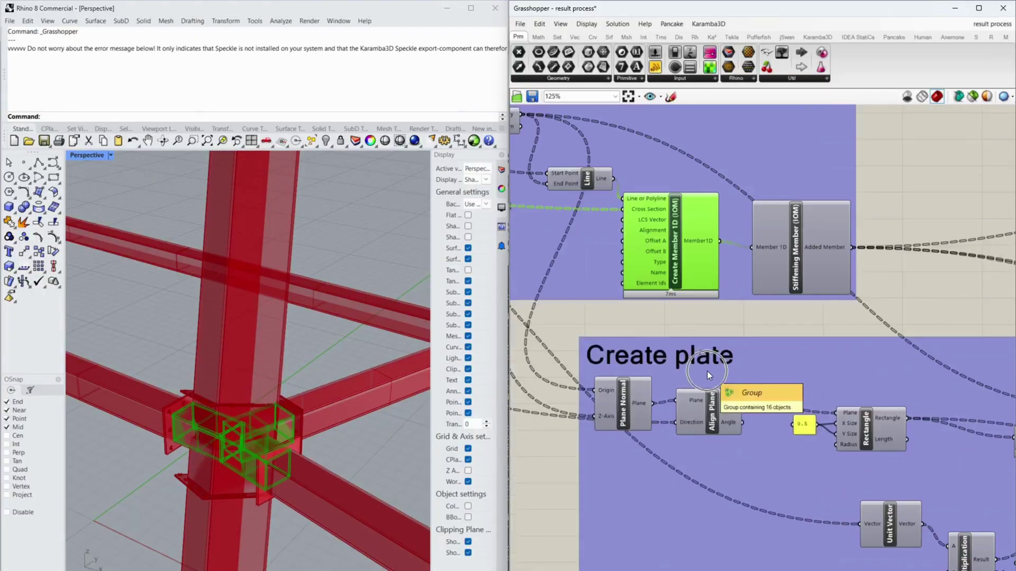
scroll(707, 371, down, 5)
scroll(847, 397, up, 4)
click(846, 397)
shift+click(823, 477)
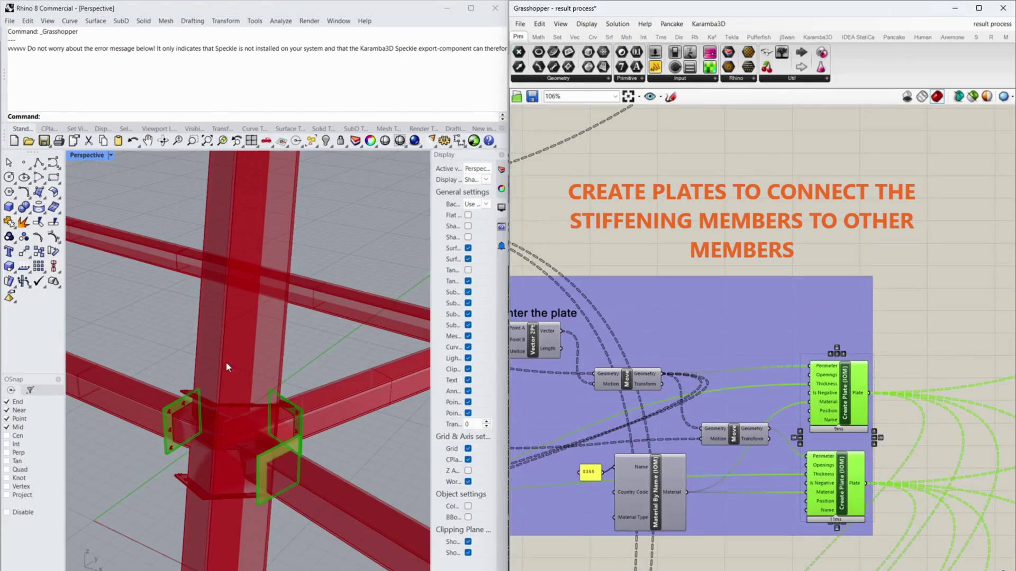
click(765, 257)
Select the three Create Bolt Grid components for the horizontal members to highlight the bolts joining their plates
scroll(767, 255, down, 5)
scroll(643, 367, up, 5)
scroll(644, 367, down, 4)
scroll(910, 410, up, 4)
scroll(910, 411, down, 3)
scroll(723, 278, up, 5)
click(722, 278)
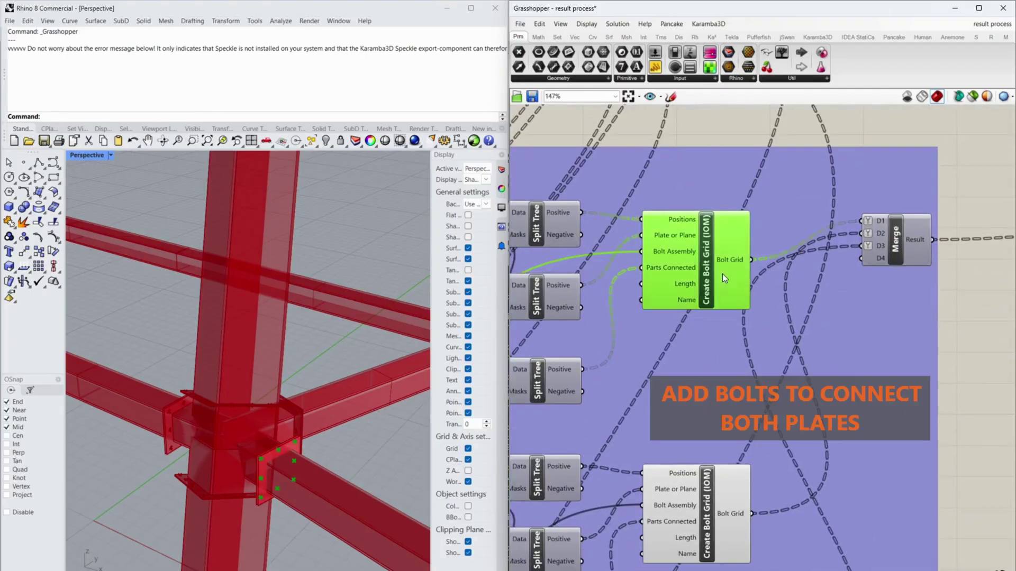
shift+click(709, 490)
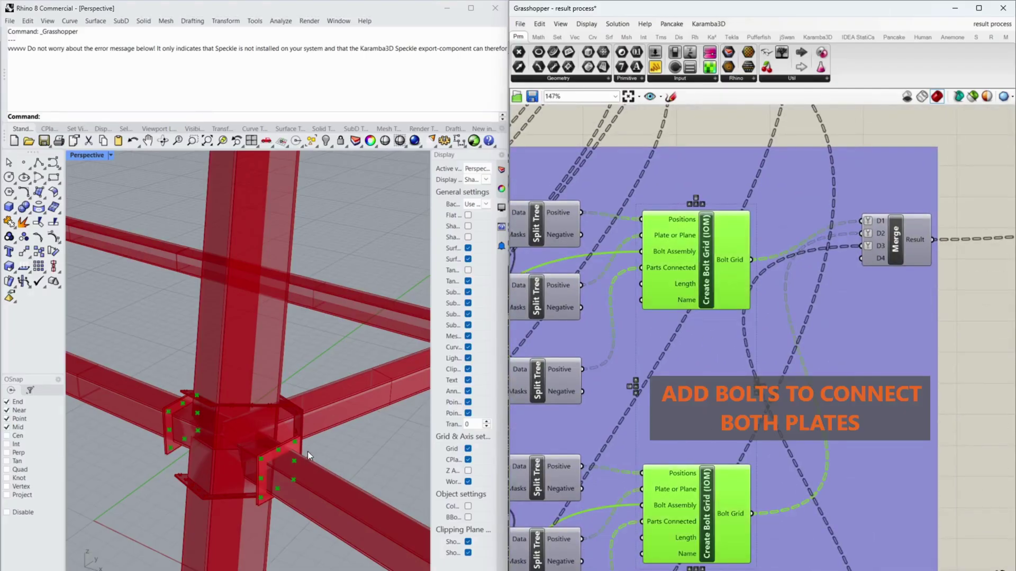
right_drag(786, 450, 800, 251)
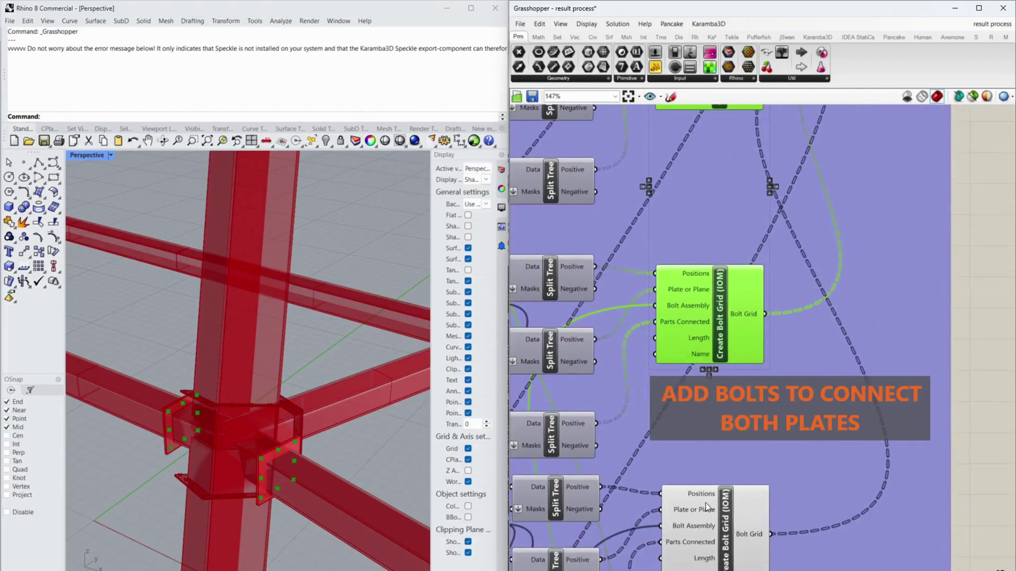
shift+click(713, 526)
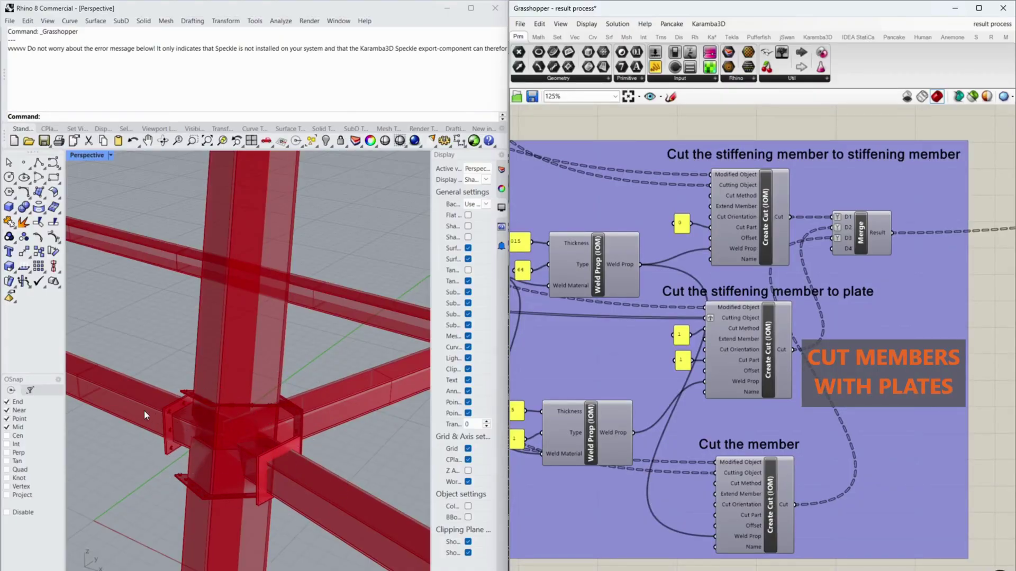
Review the Plates, Bolt, Cut and Stiffening members merge groups and select the Modify Connection Point component they feed
scroll(662, 404, down, 3)
right_drag(900, 164, 691, 327)
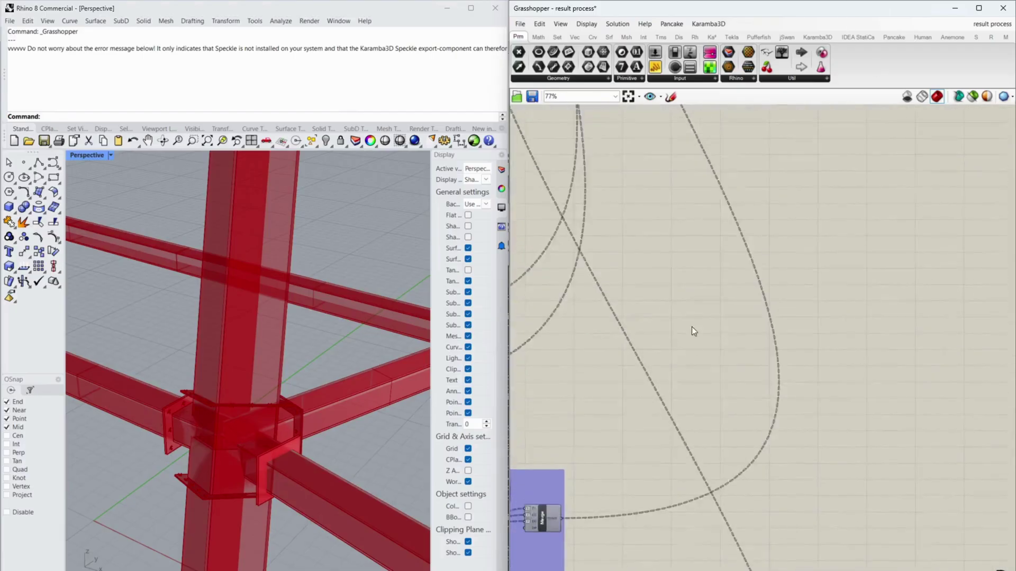
scroll(730, 348, up, 2)
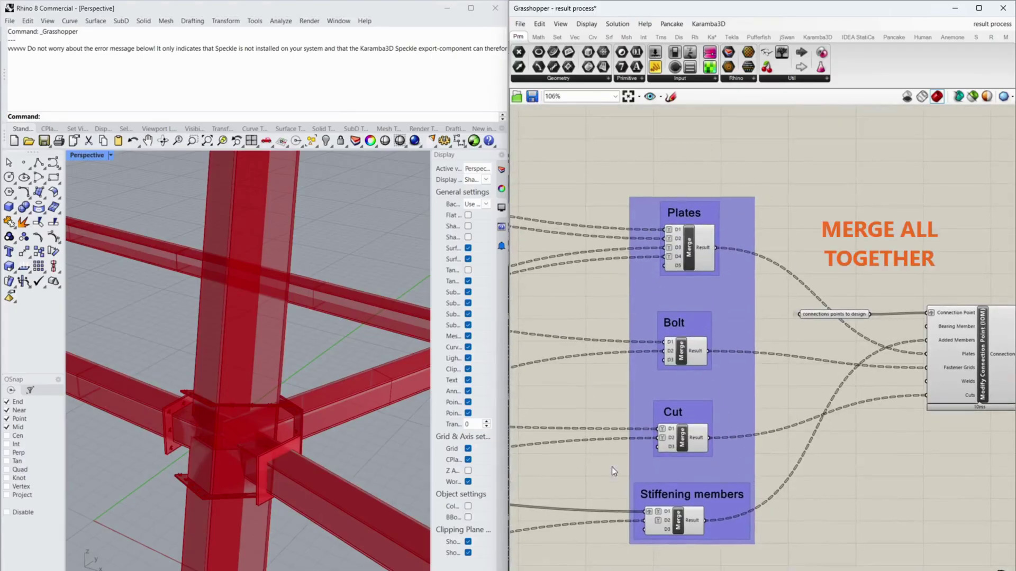
right_drag(865, 344, 794, 338)
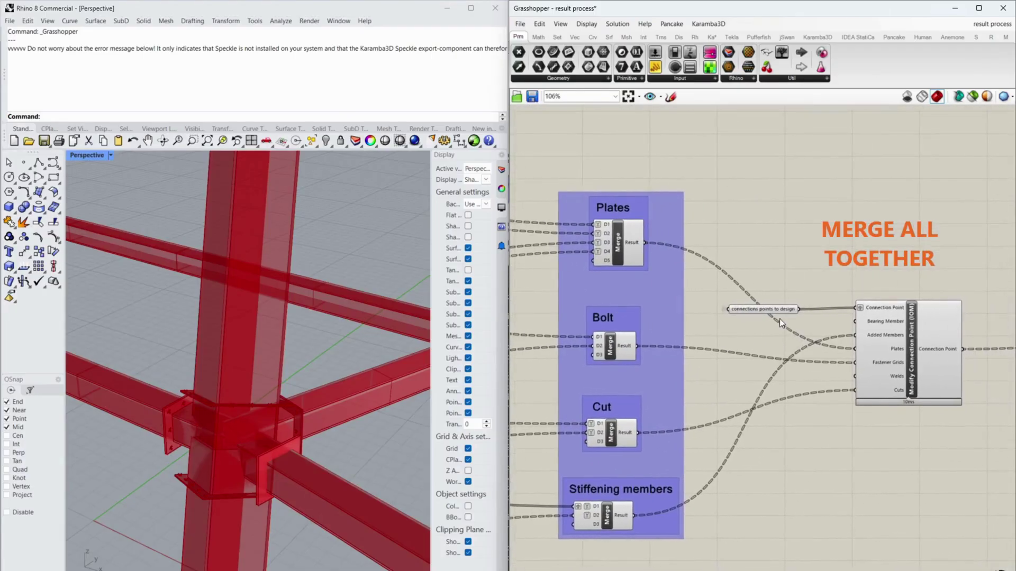
click(771, 310)
click(913, 339)
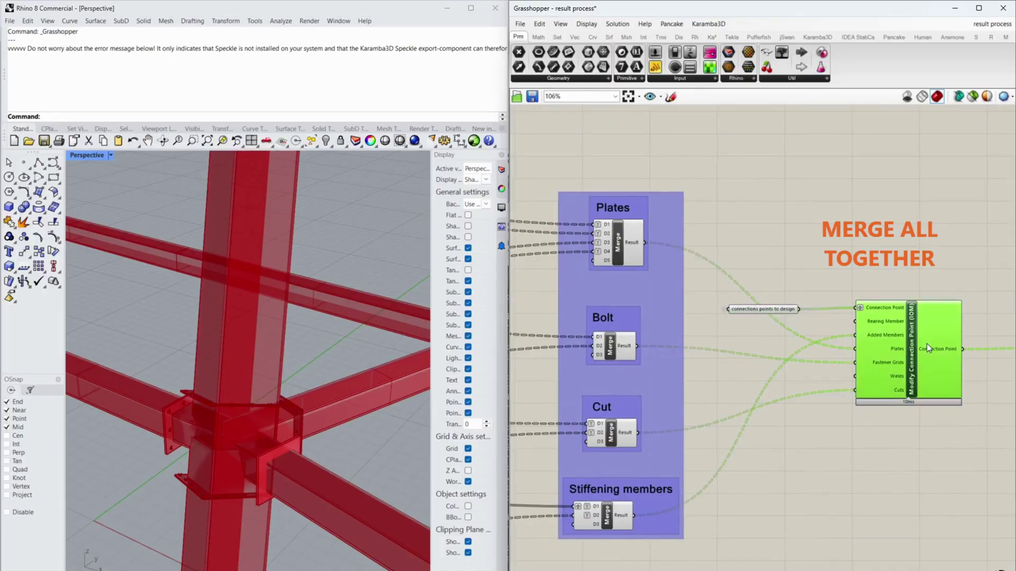
Follow the modified connection points to the Modify Open Model component and inspect its inputs
right_drag(926, 344, 879, 358)
scroll(830, 358, down, 4)
right_drag(868, 285, 603, 418)
scroll(725, 266, up, 6)
right_drag(725, 266, 747, 304)
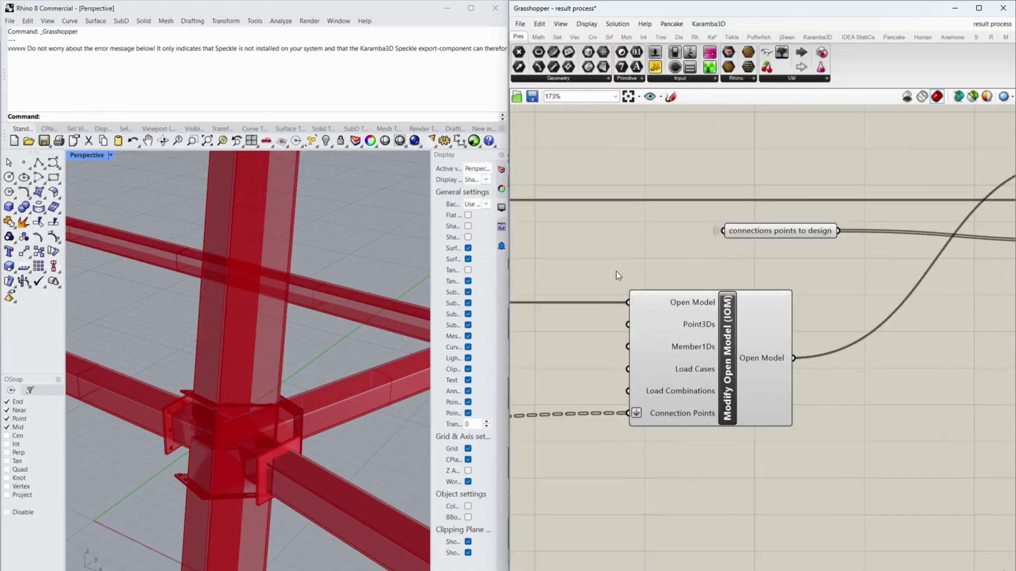
Run Create Project from IOM on the modified model and save the resulting project to export_from_gh.ideaCon
right_drag(911, 322, 582, 392)
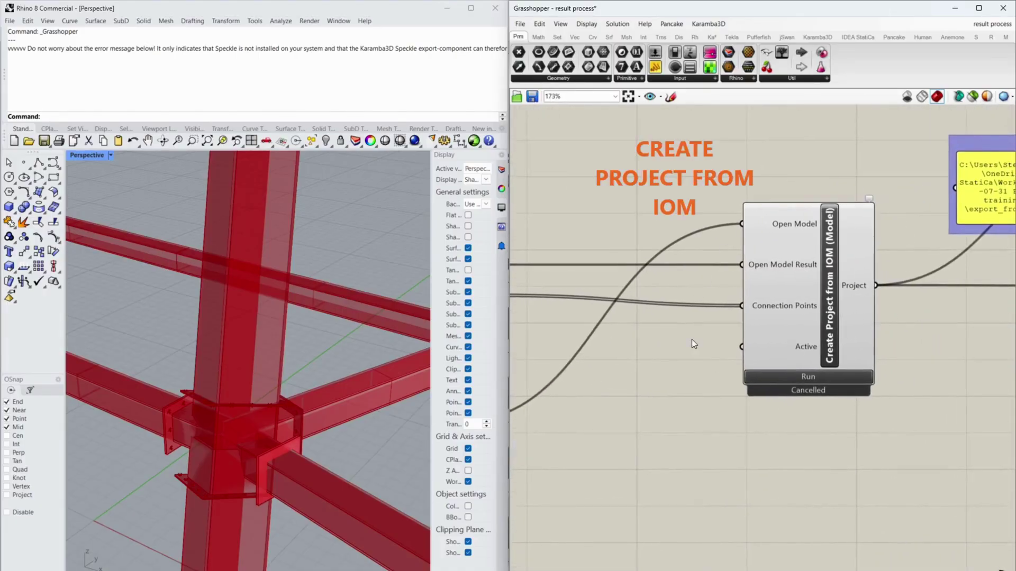
right_drag(877, 227, 734, 258)
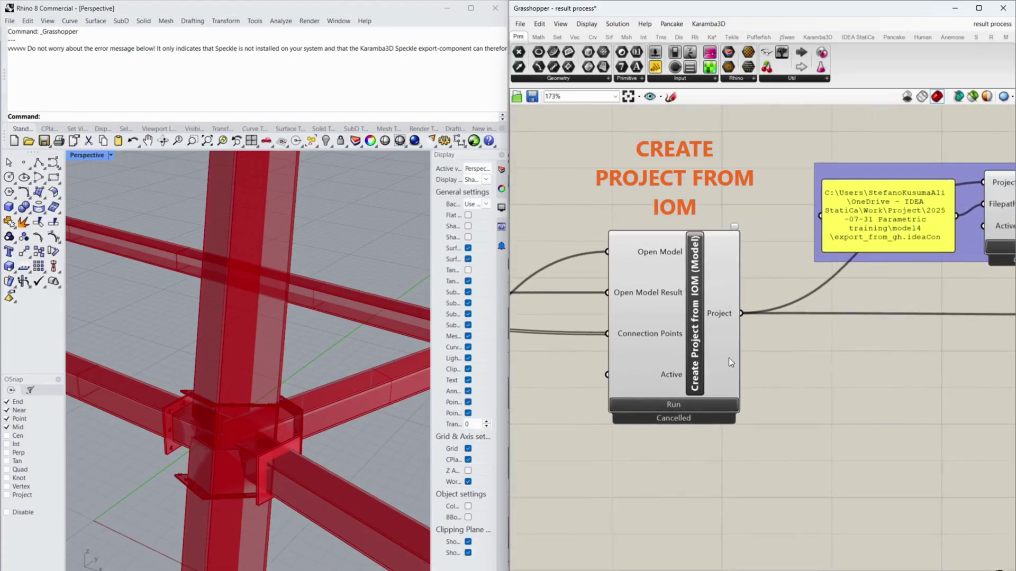
click(715, 402)
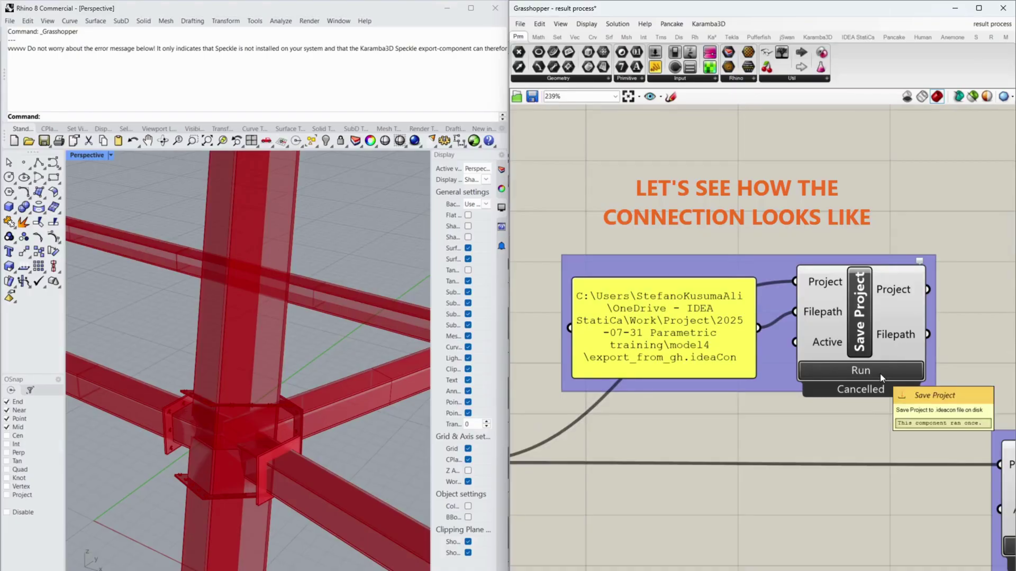
click(880, 374)
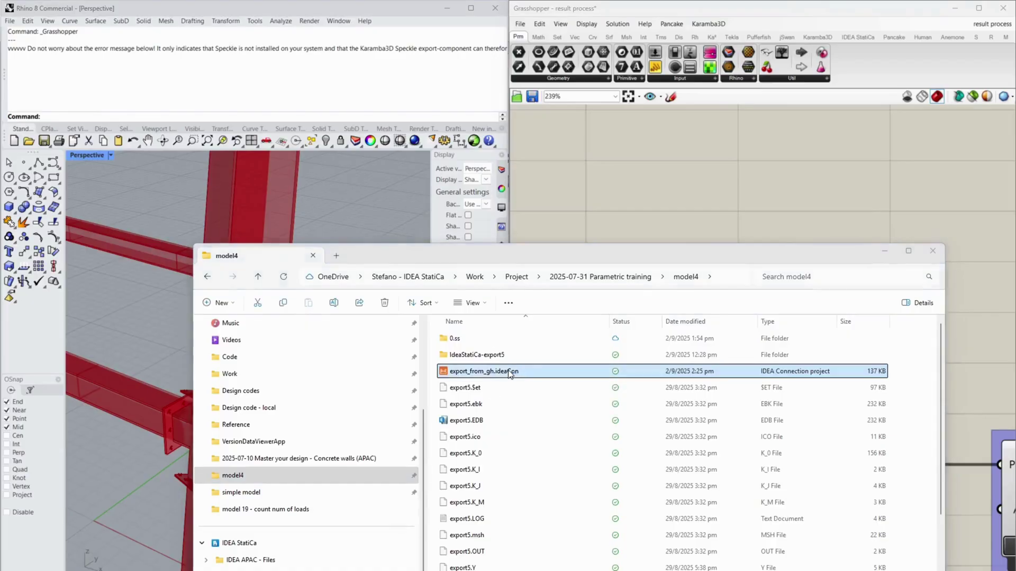
Open export_from_gh.ideaCon from the model4 folder in IDEA StatiCa Connection and inspect the first connection from several angles
double_click(510, 372)
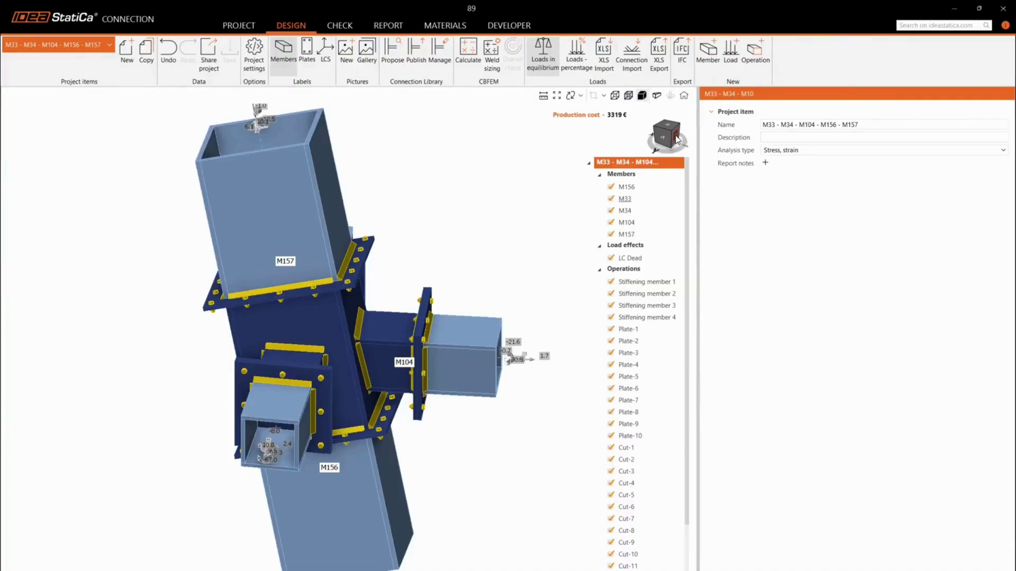
mouse_move(677, 139)
mouse_down()
mouse_move(656, 125)
mouse_move(645, 136)
mouse_move(671, 126)
mouse_up()
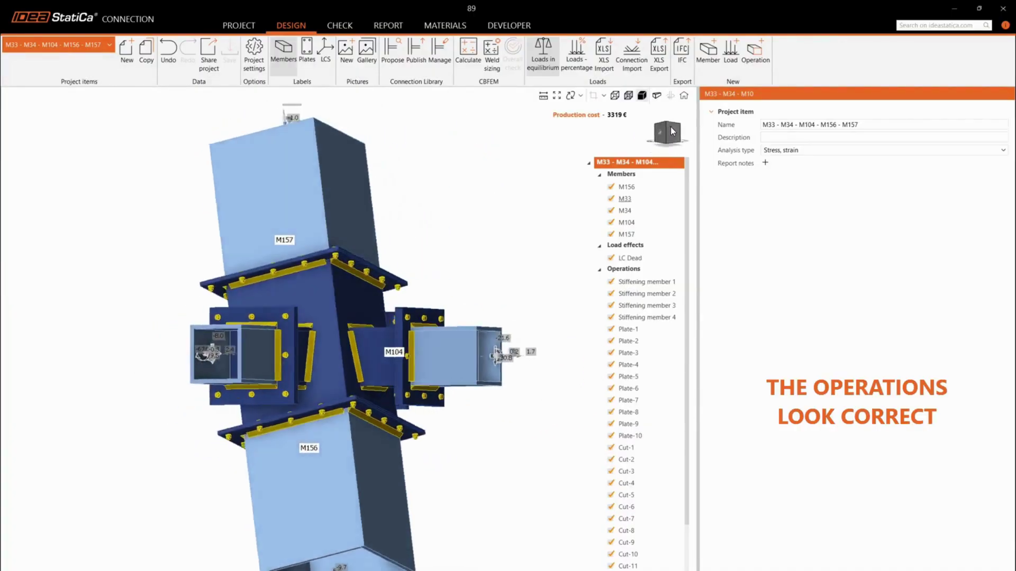
click(671, 128)
Switch to the project item M79 - M80 - M141 - M232 - M233 and inspect its connection in 3D
click(106, 45)
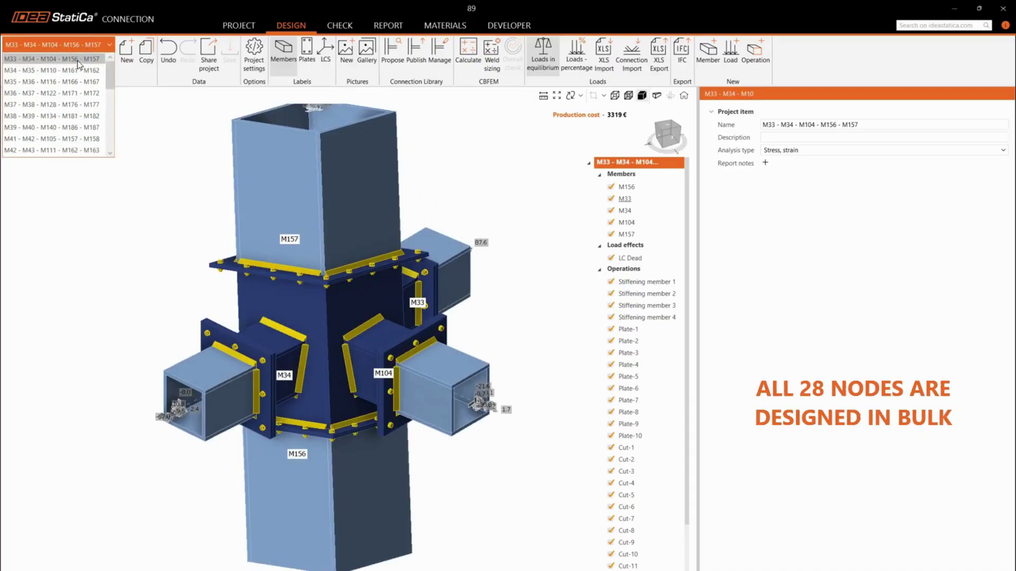
scroll(78, 88, down, 12)
click(85, 150)
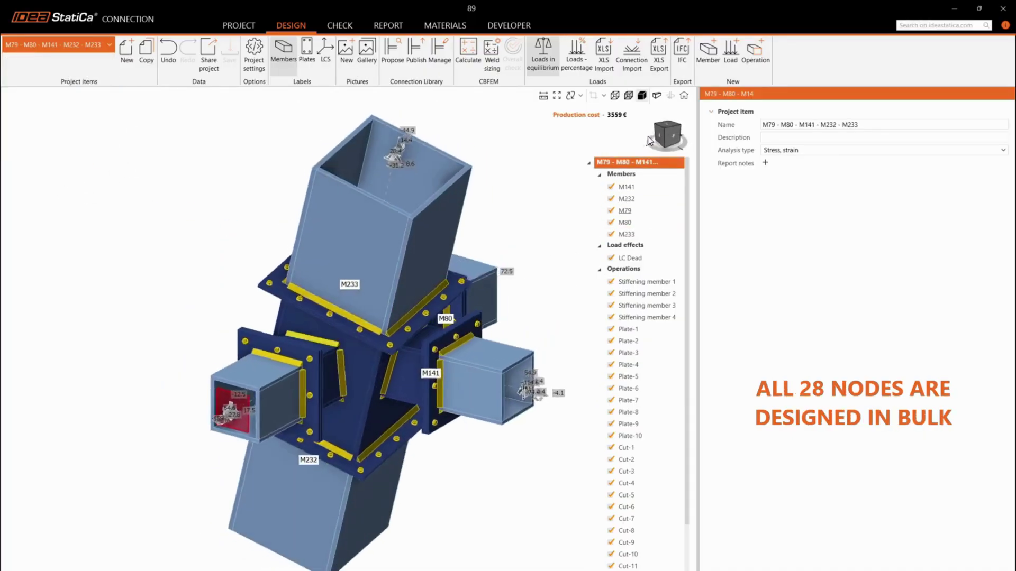
mouse_move(649, 137)
mouse_down()
mouse_move(607, 137)
mouse_move(649, 133)
mouse_up()
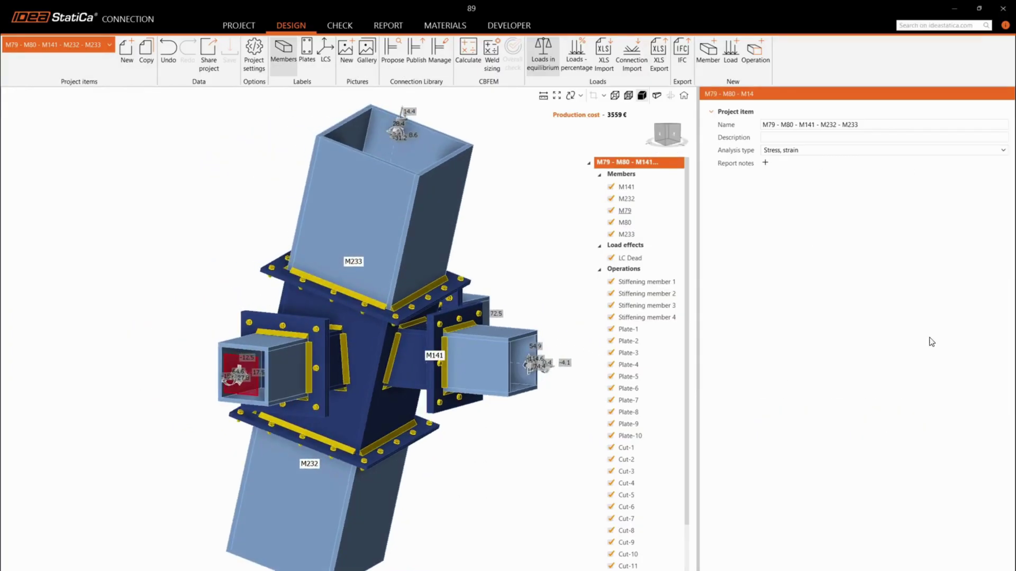
Return to Grasshopper and review the Get Settings and Update Settings group that sets StopAtLimitStrain to True
click(954, 8)
scroll(833, 331, down, 3)
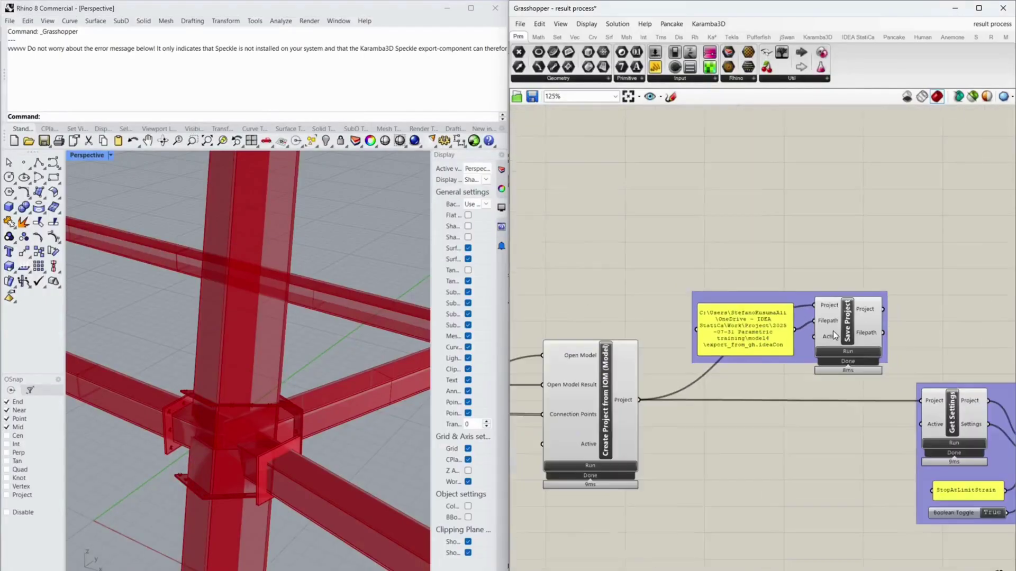
right_drag(833, 331, 502, 253)
right_drag(598, 295, 628, 294)
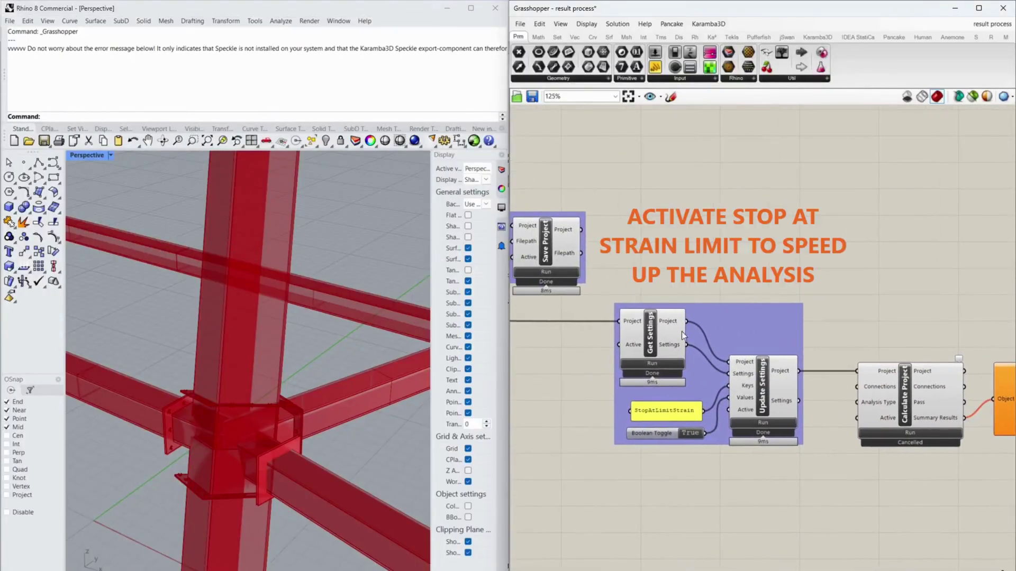
right_drag(848, 350, 827, 346)
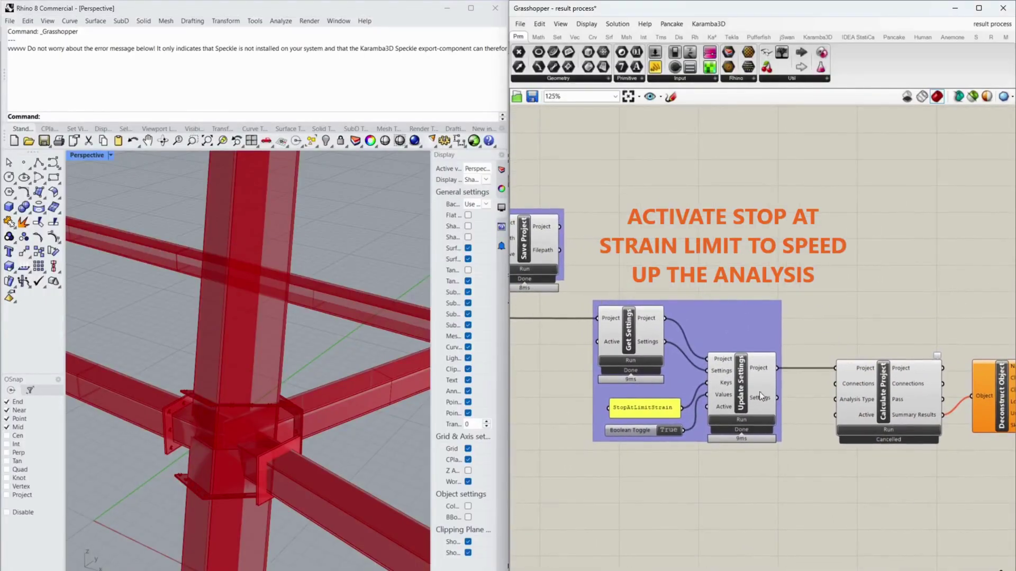
Run the bulk analysis of all connections with the Calculate Project component
right_drag(873, 317, 672, 329)
scroll(781, 375, up, 2)
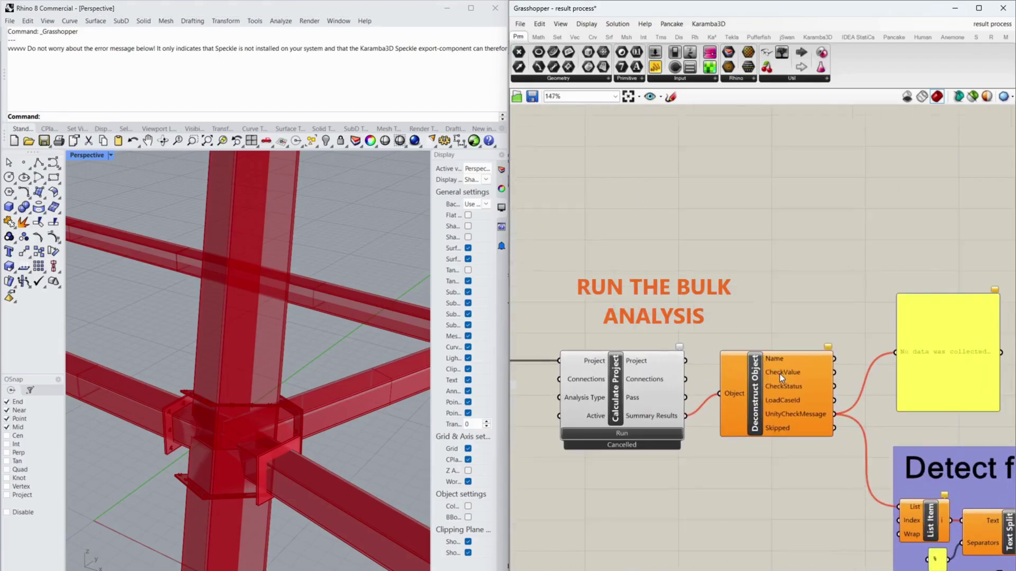
click(653, 434)
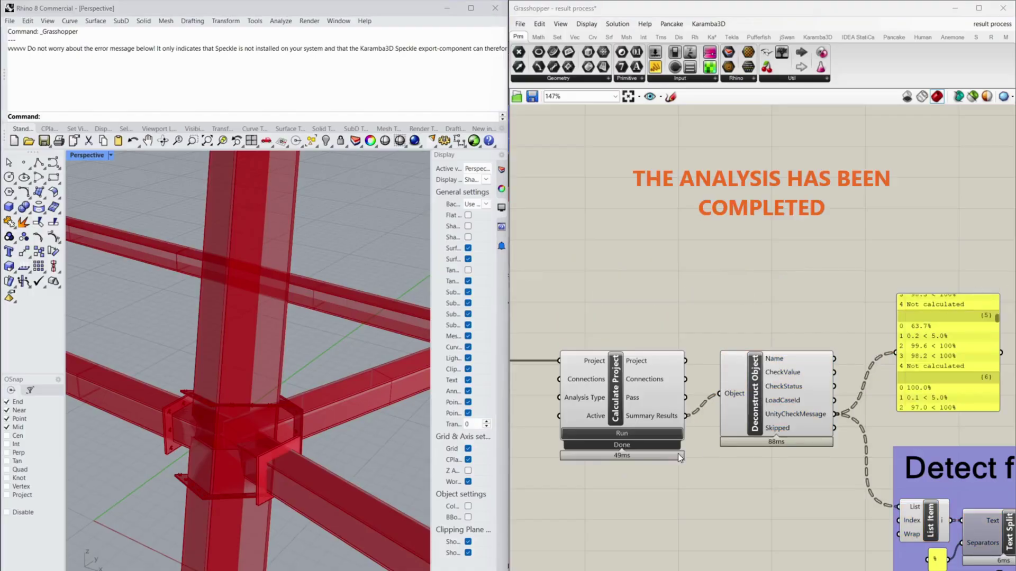
Read through the UnityCheckMessage results panel from the Deconstruct Object component down to the last connection
scroll(870, 312, up, 3)
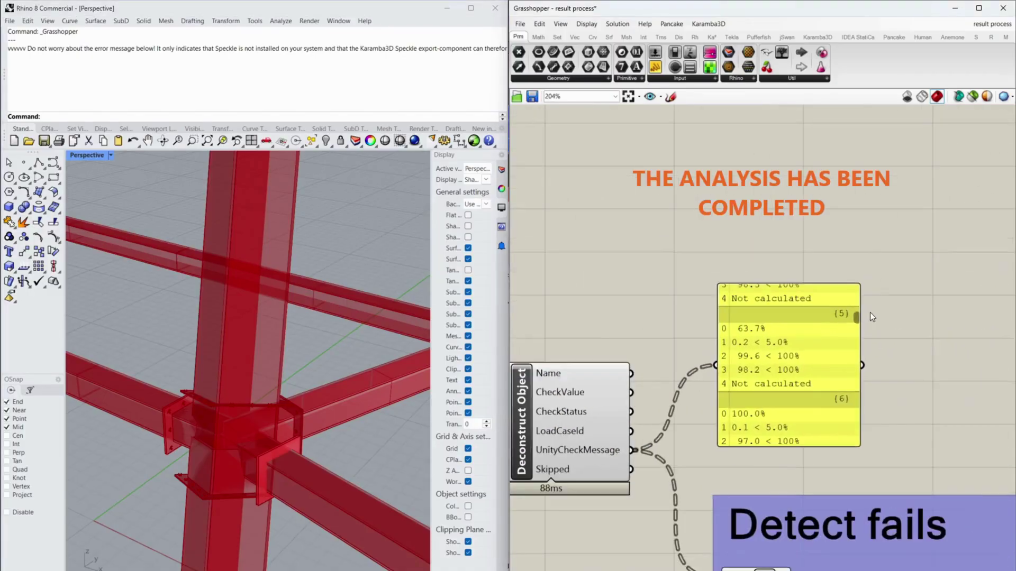
drag(856, 317, 852, 441)
scroll(868, 470, down, 3)
Follow the Detect fails group to its end and select the Custom Preview component to highlight the failing nodes
right_drag(846, 458, 731, 368)
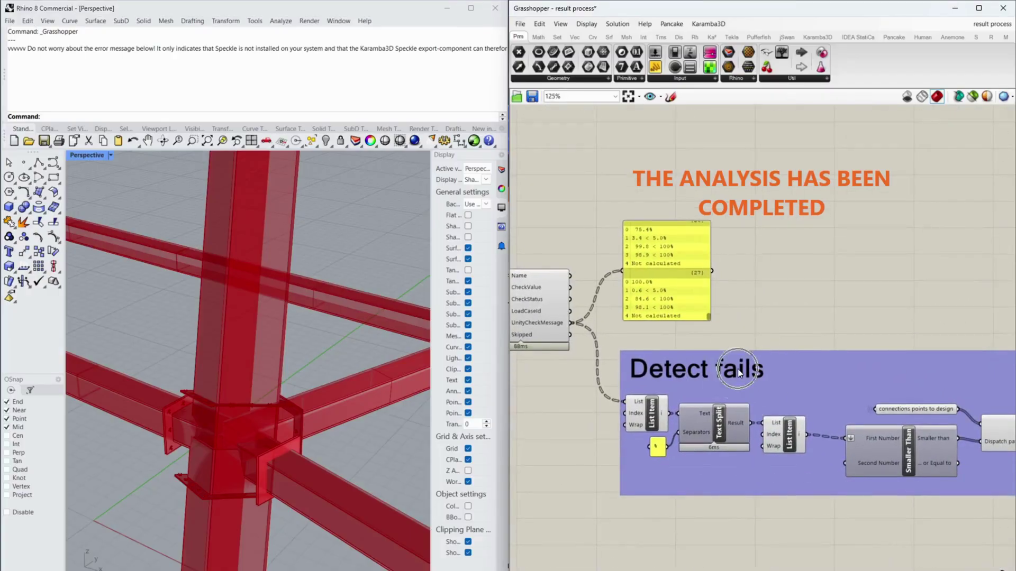
right_drag(866, 359, 670, 347)
right_drag(956, 325, 668, 305)
click(951, 389)
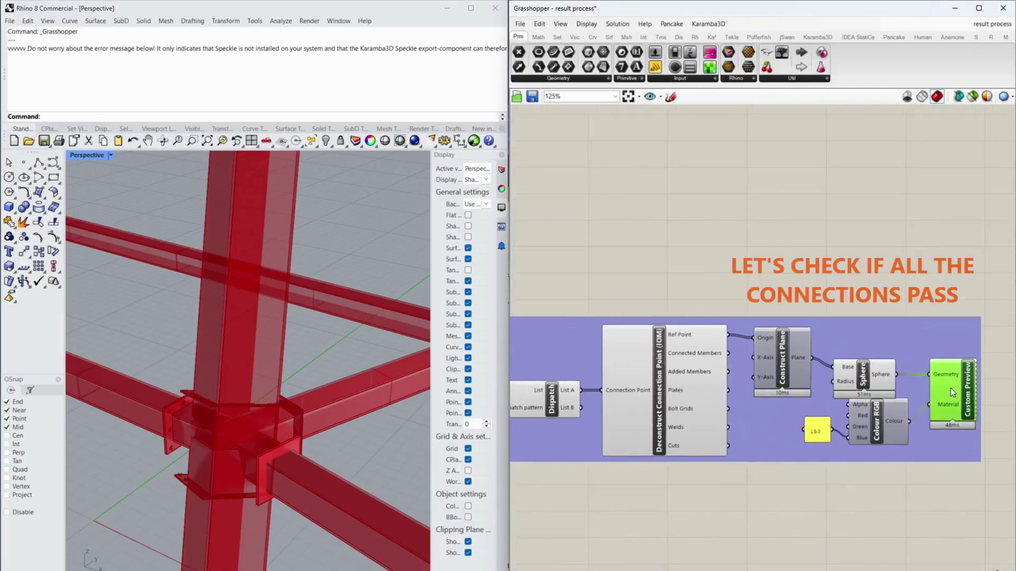
Examine the sphere-marked failing nodes on the frame in the Rhino Perspective viewport, from overview to close-up
scroll(305, 344, down, 10)
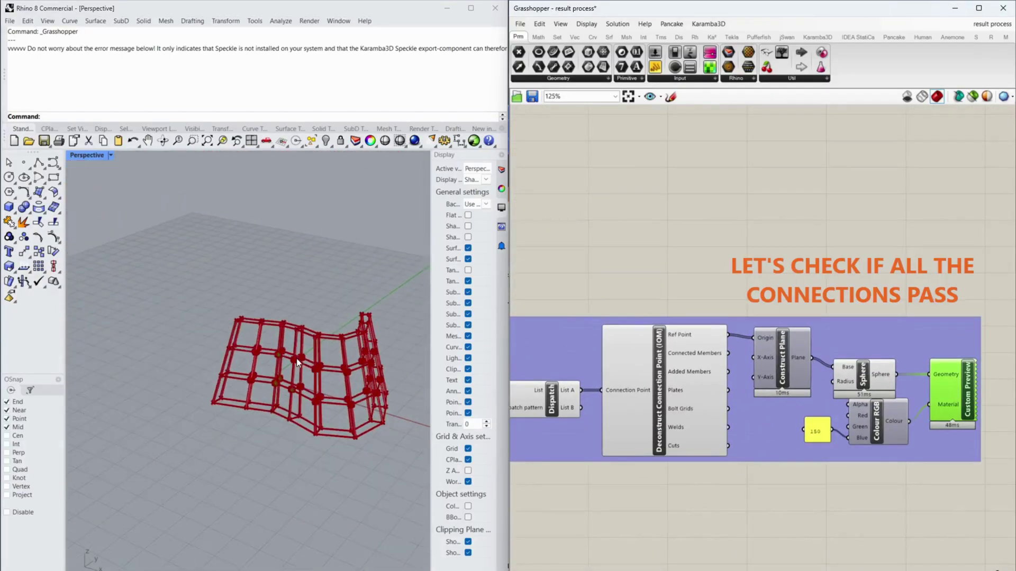
scroll(313, 395, up, 8)
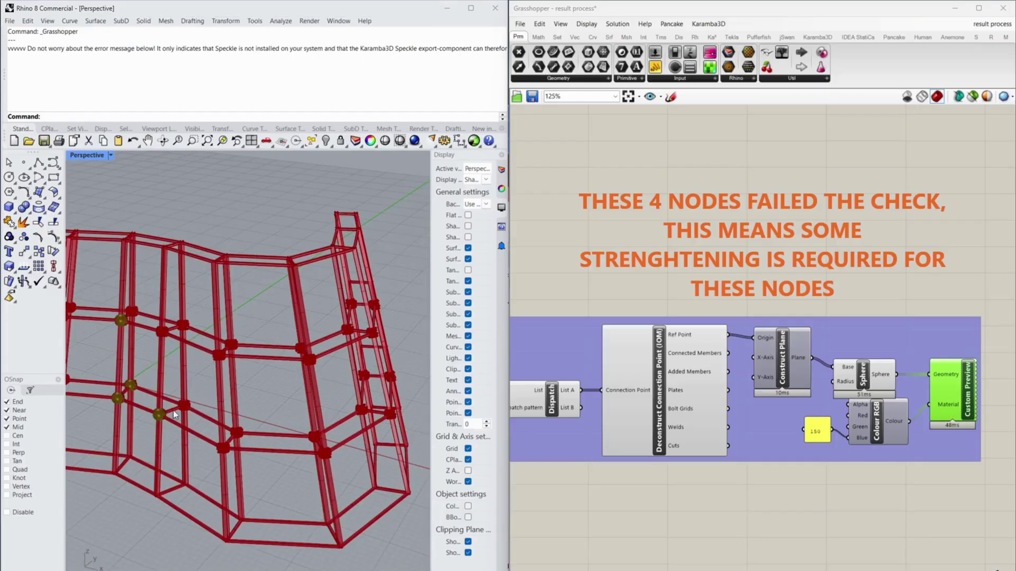
right_drag(175, 416, 267, 421)
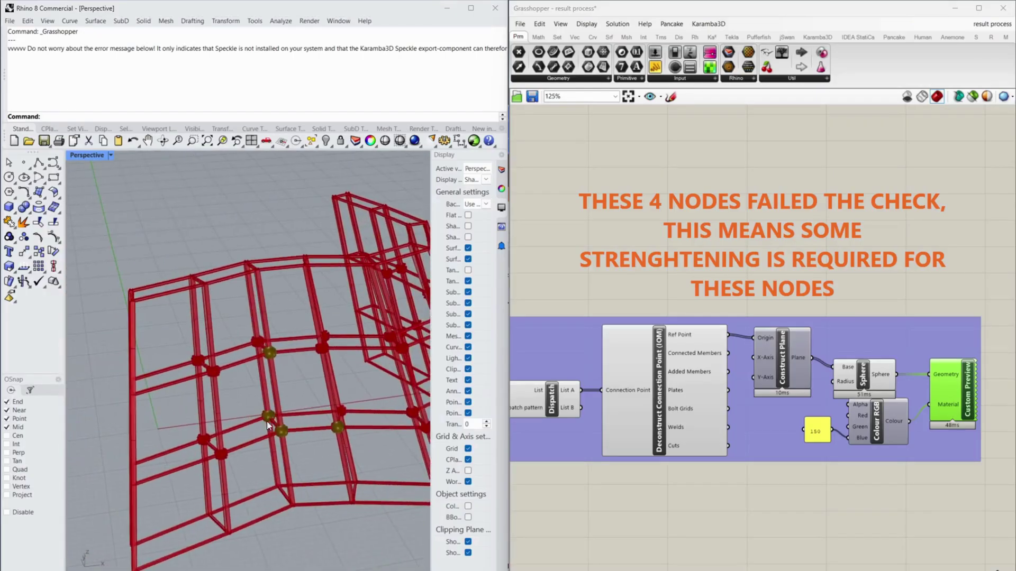
scroll(281, 433, up, 8)
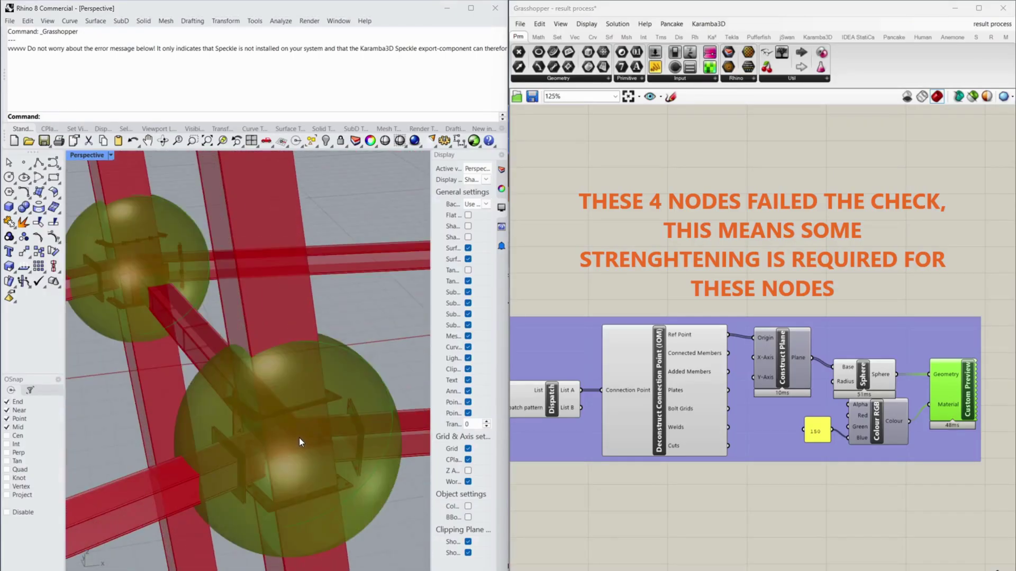
scroll(299, 436, down, 5)
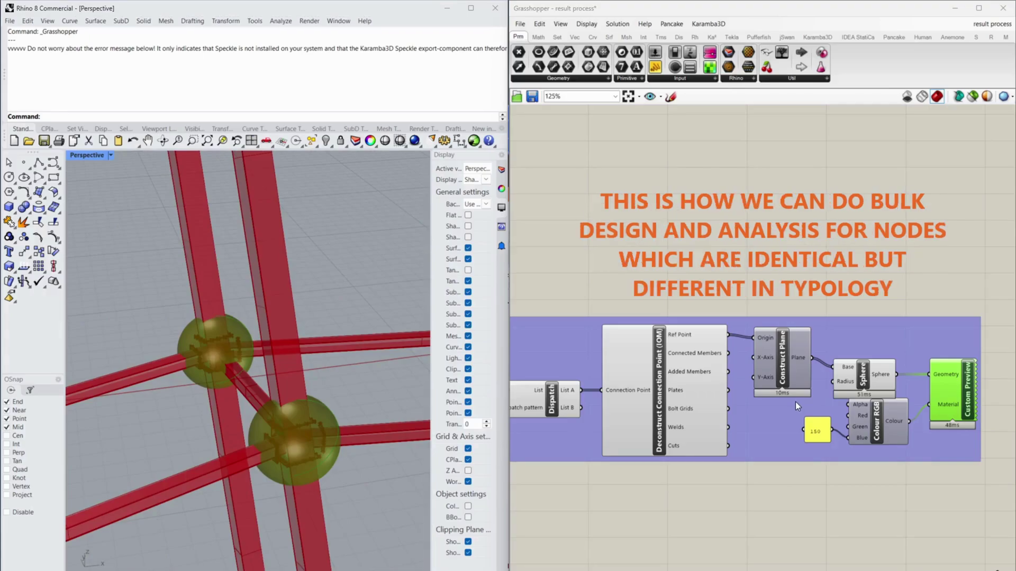